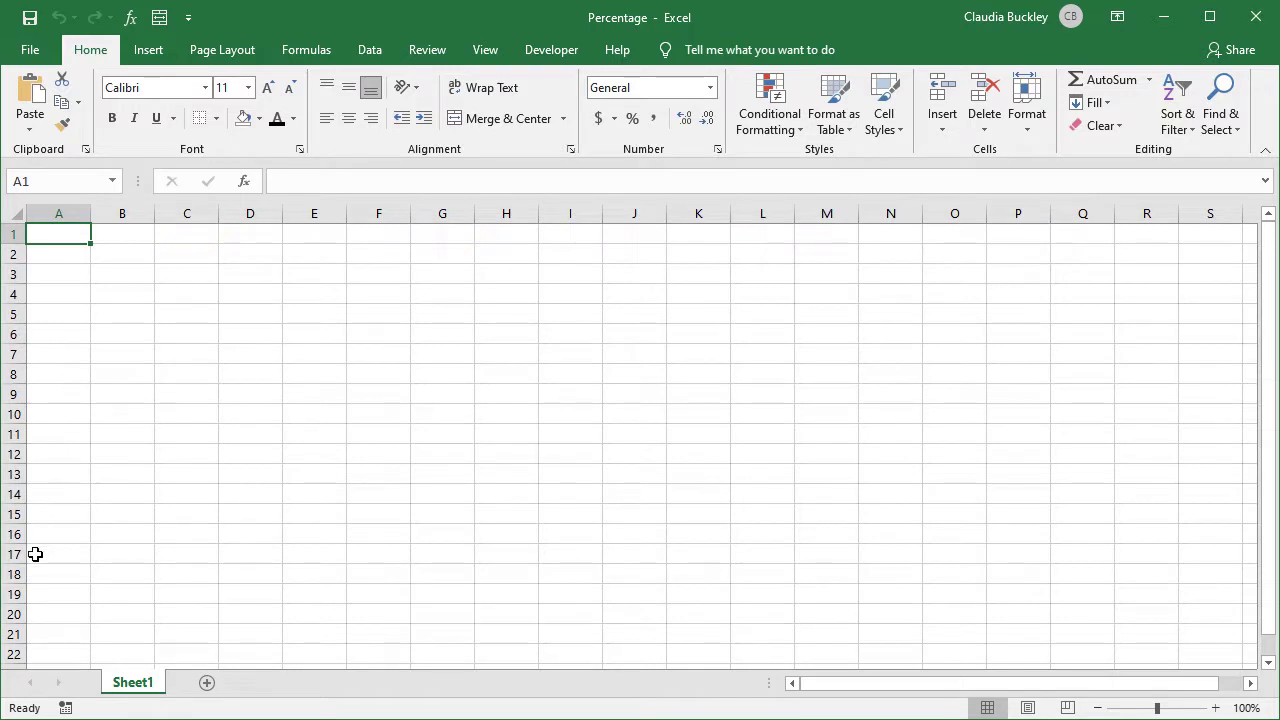
Step: Enter .25 in cell A1 with the Percentage format, and undo the entry together with its formatting
text(.)
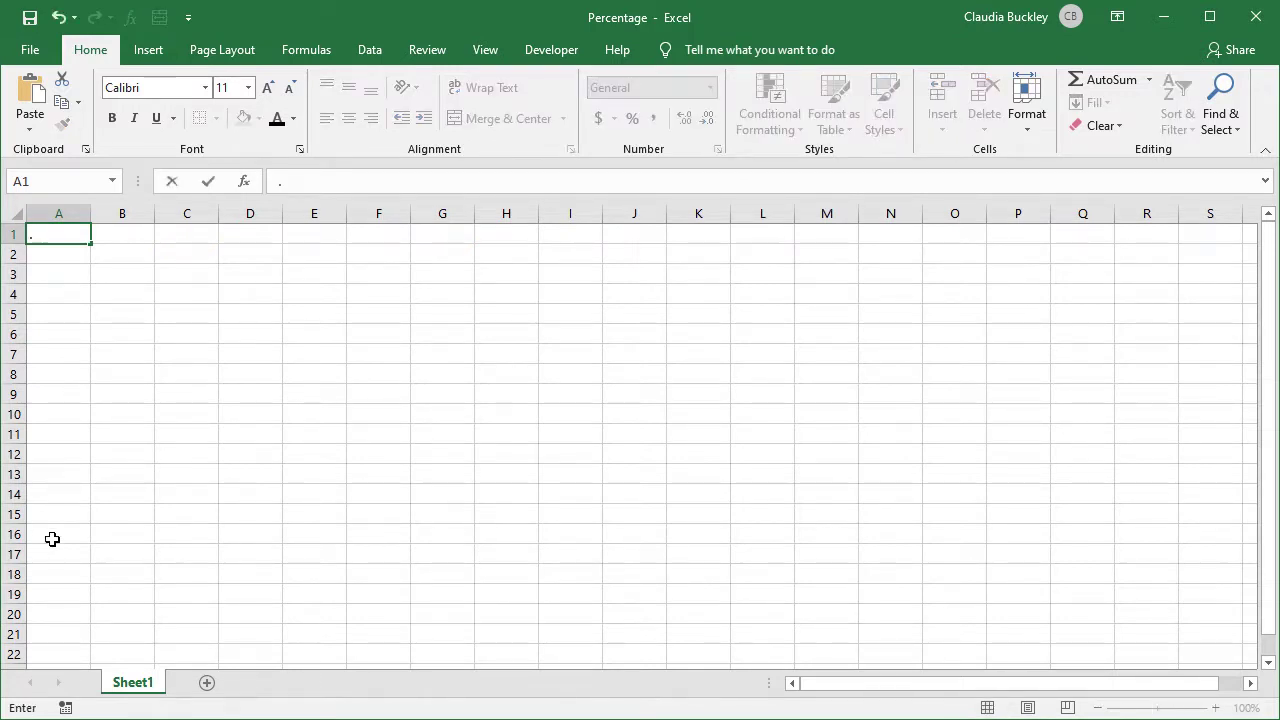
text(25)
key(Return)
key(Up)
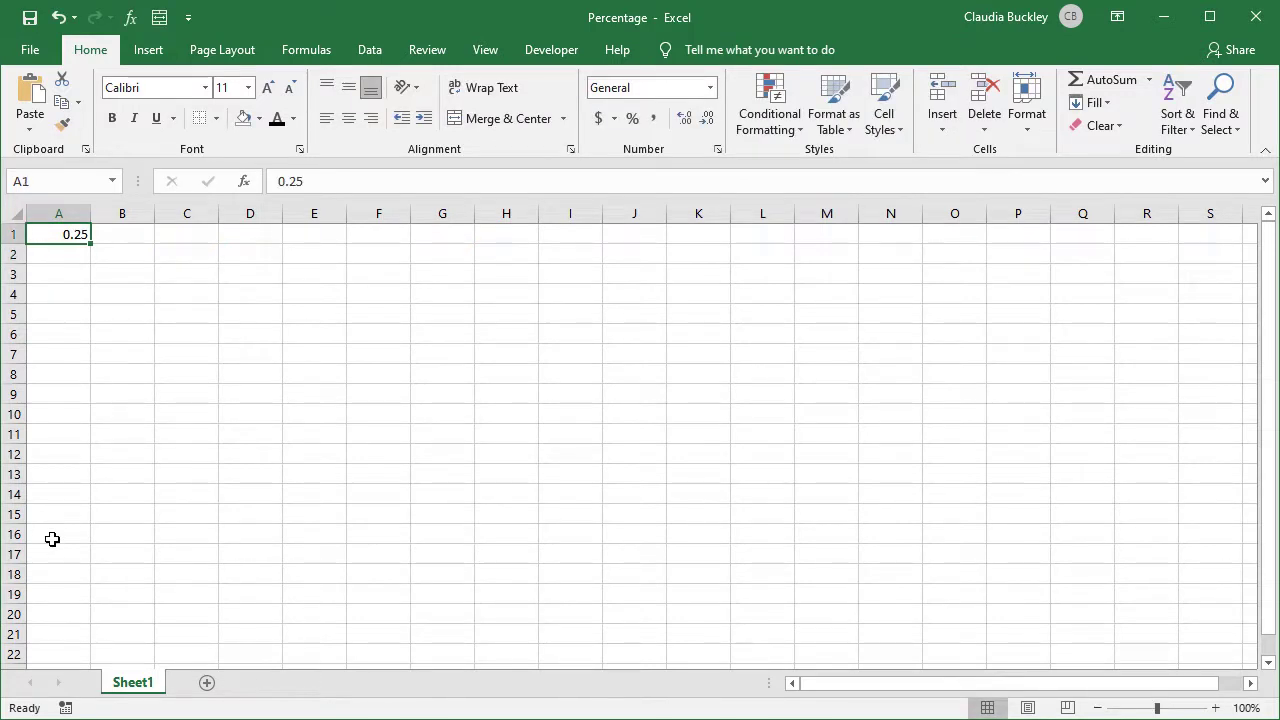
click(632, 118)
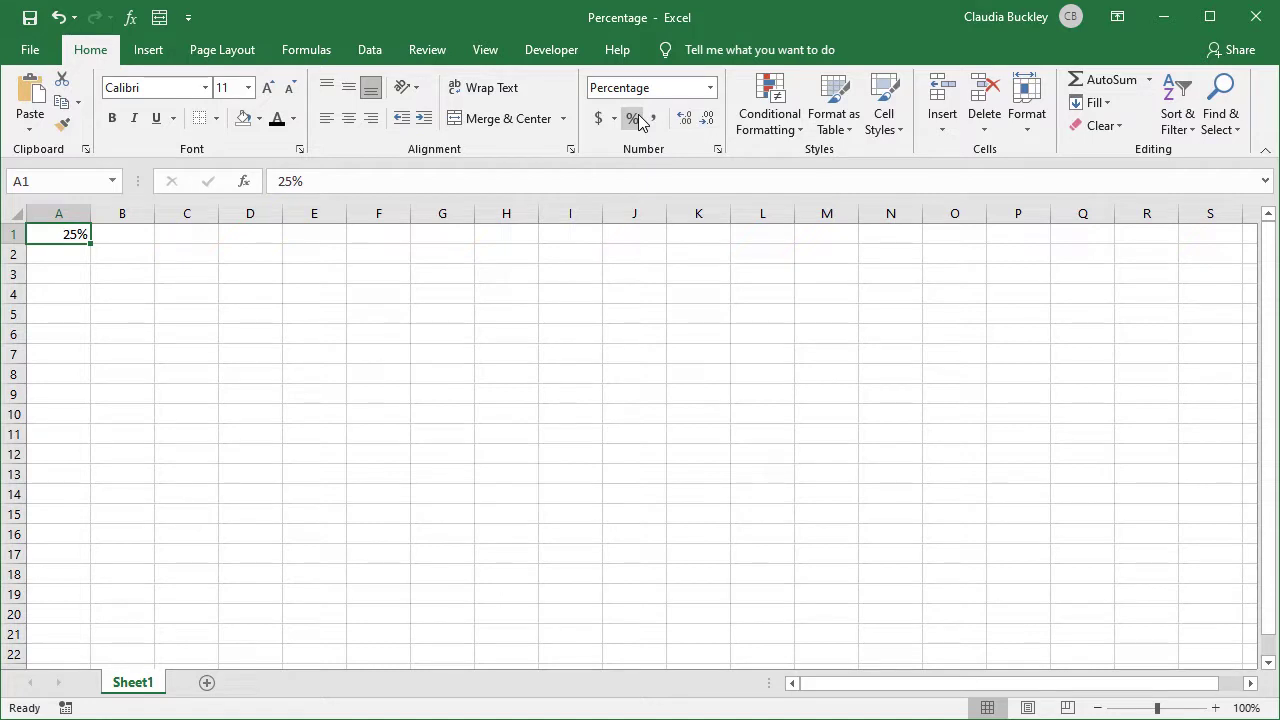
key(ctrl+z)
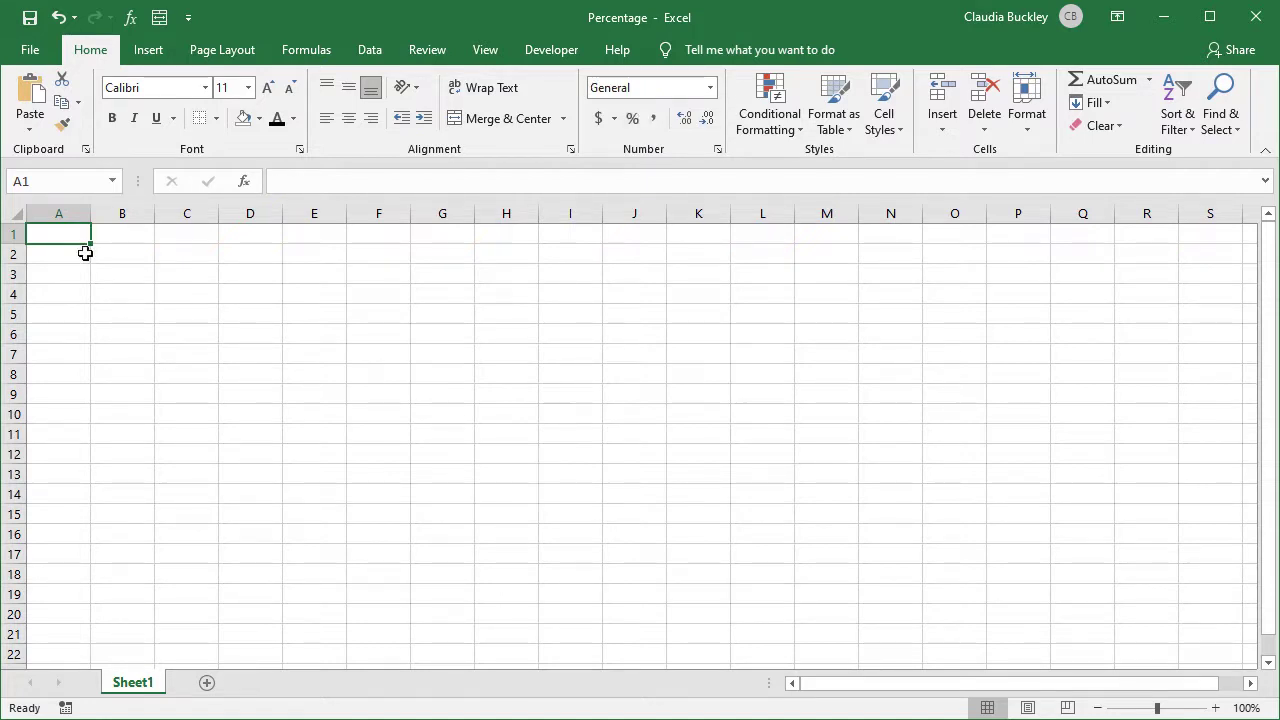
Step: Enter the formula =25/100 in cell A1 and format the result as a percentage
text(=)
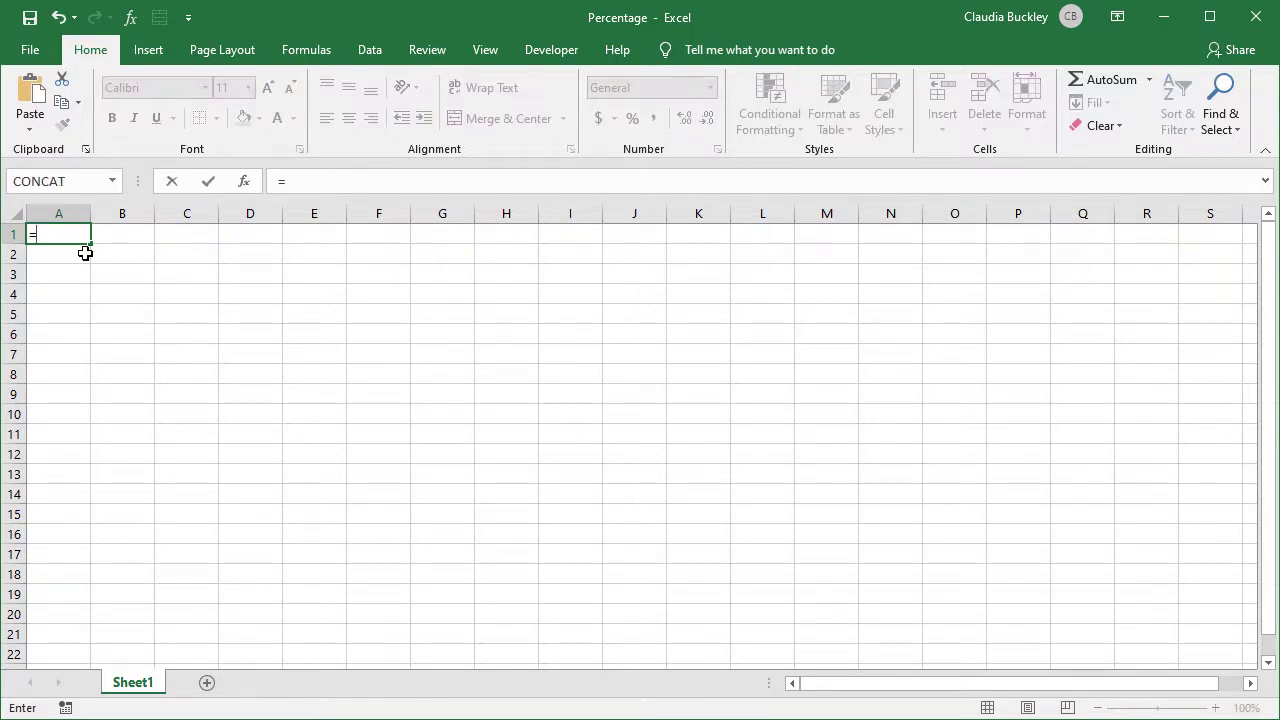
text(25/100)
key(ctrl+Return)
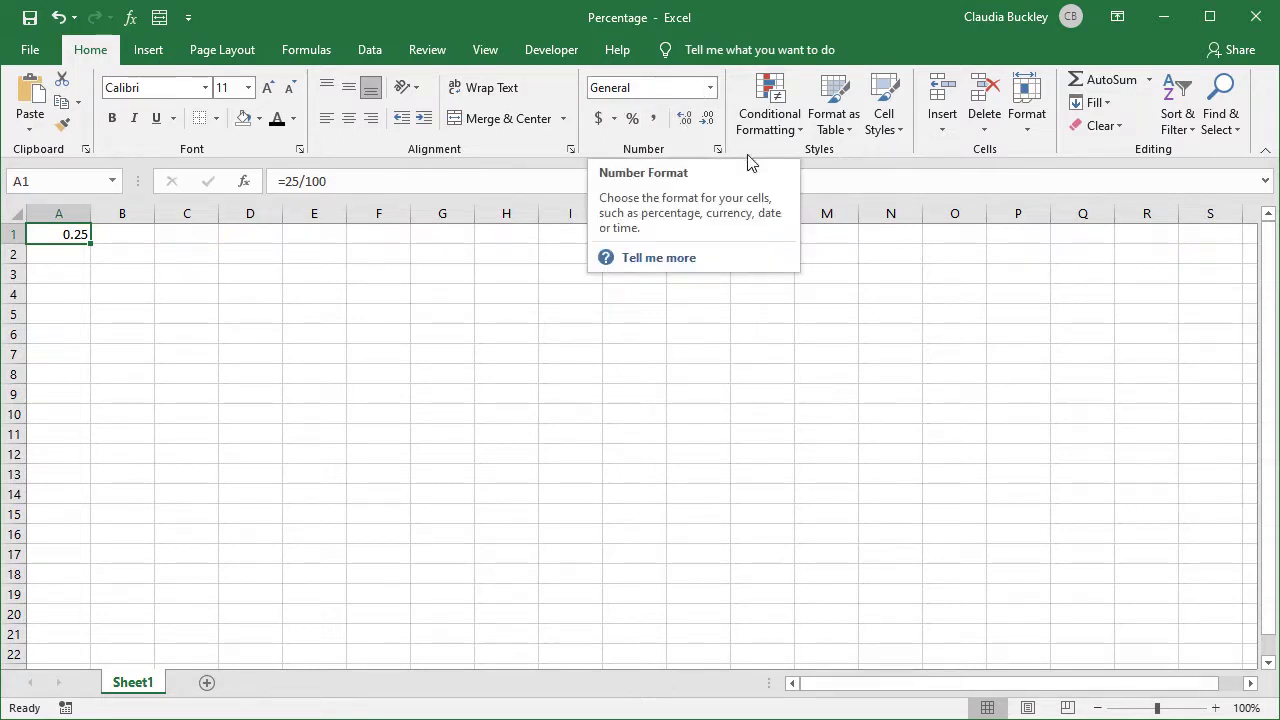
click(632, 119)
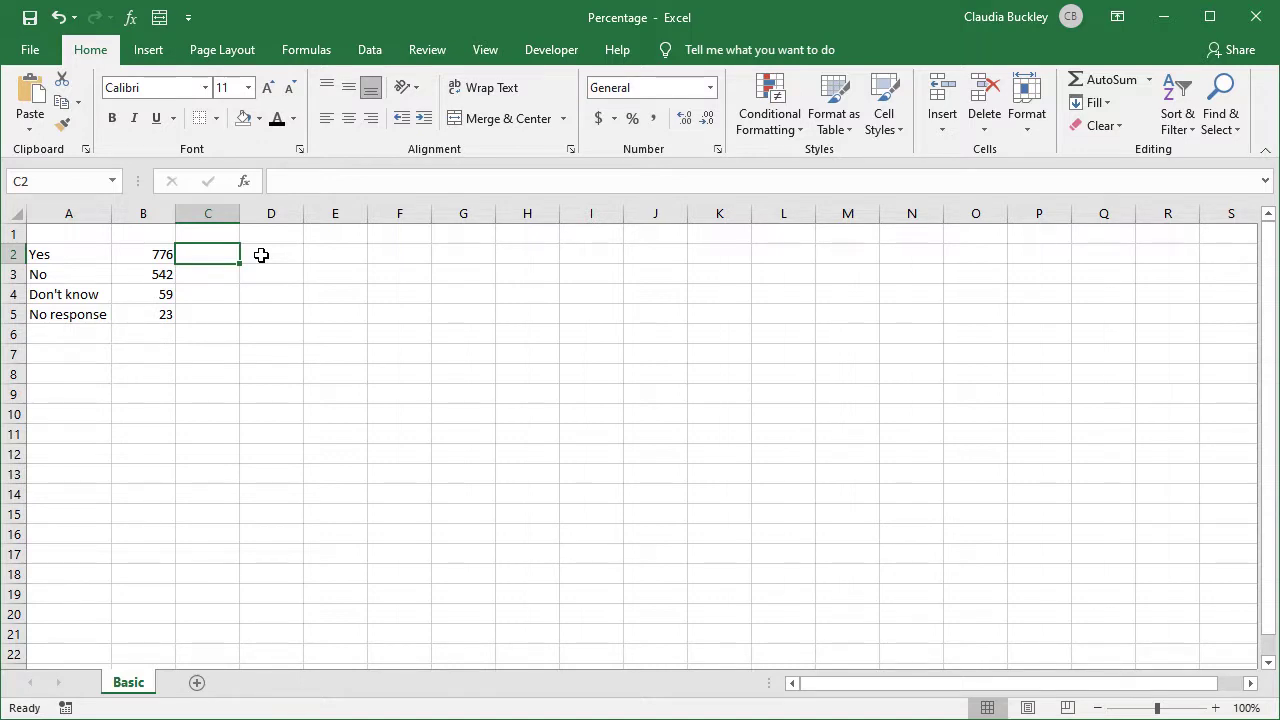
Step: Calculate the Yes share of all responses in cell C2 with the formula =B2/SUM($B$2:$B$5), locking the summed range
click(137, 300)
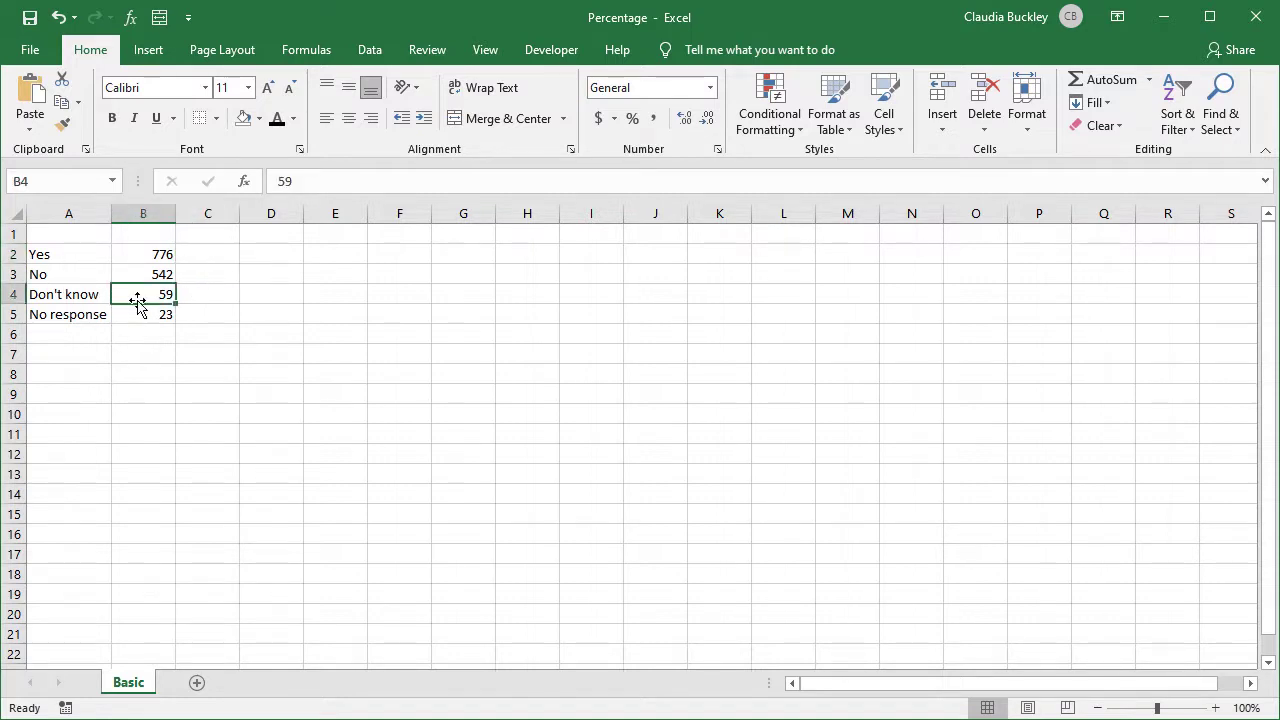
click(204, 254)
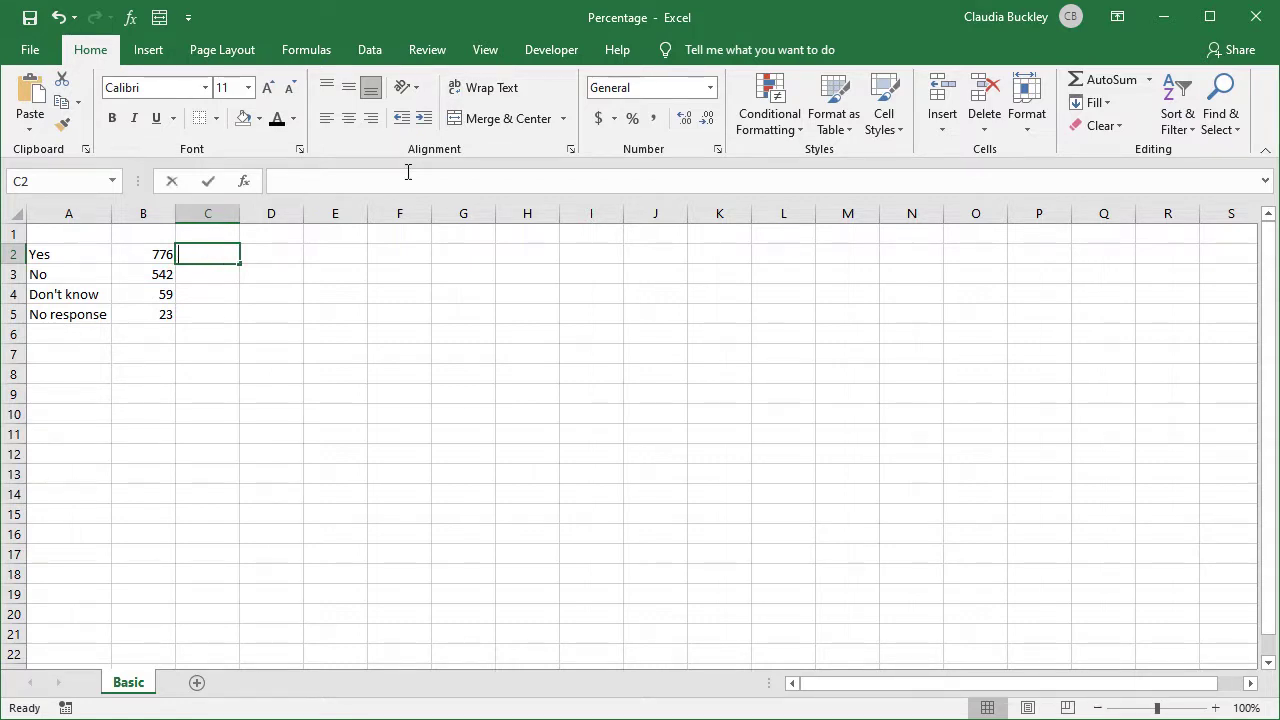
text(=)
click(143, 254)
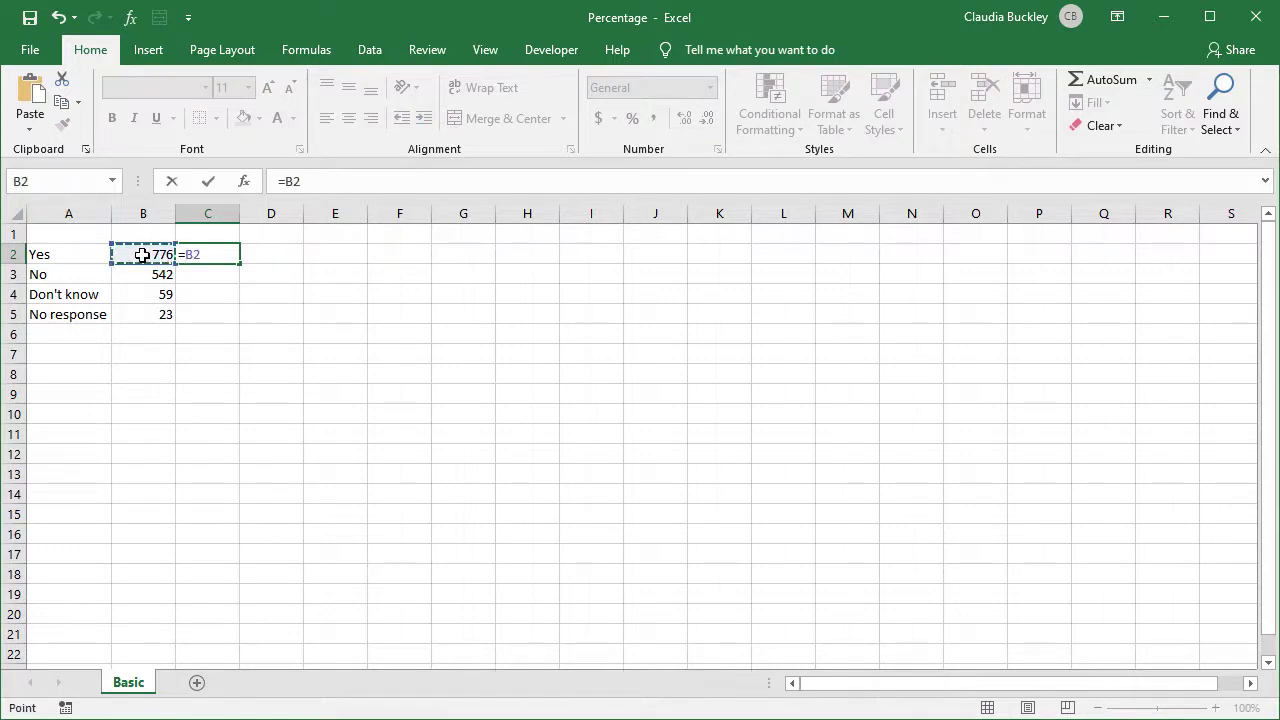
text(/sum()
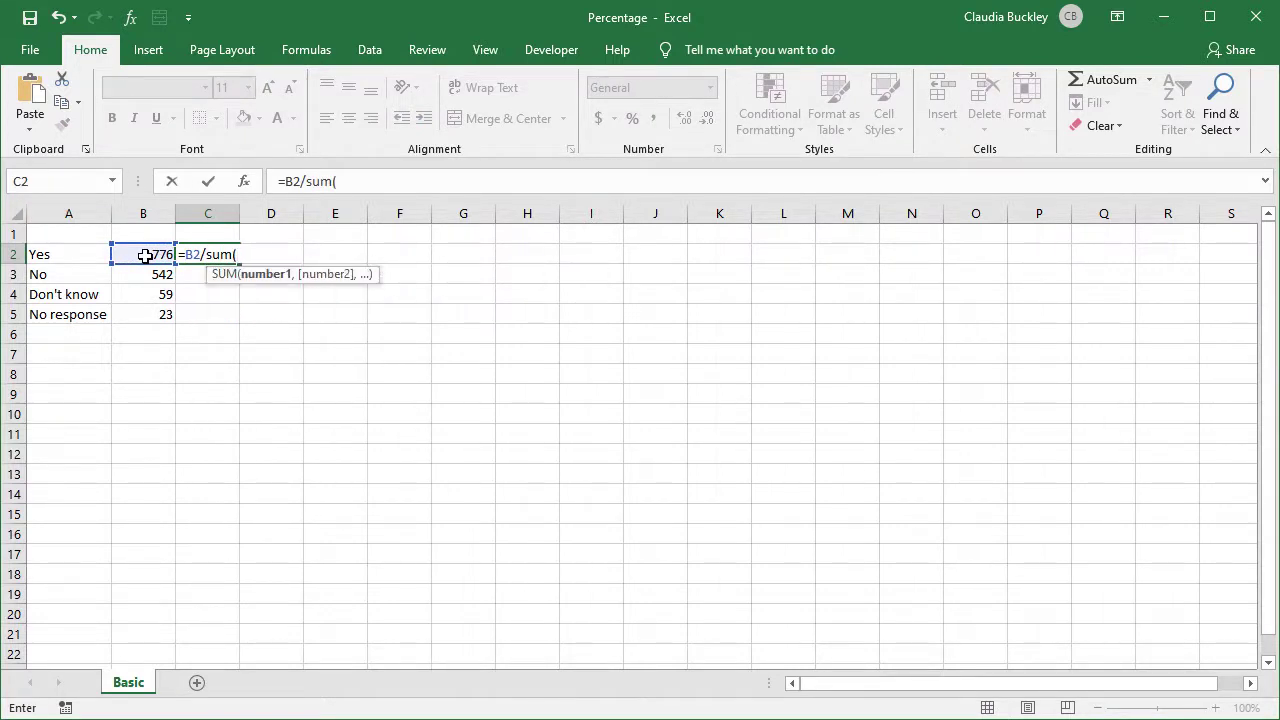
drag(145, 255, 144, 319)
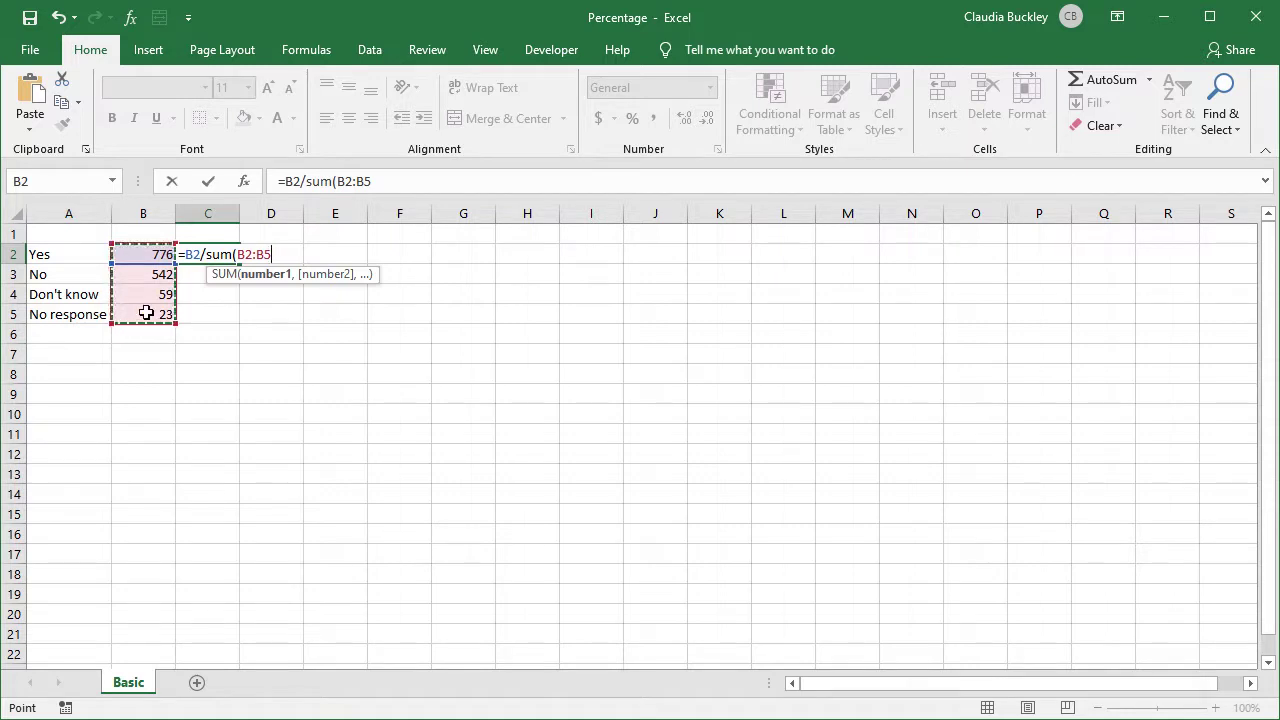
key(F4)
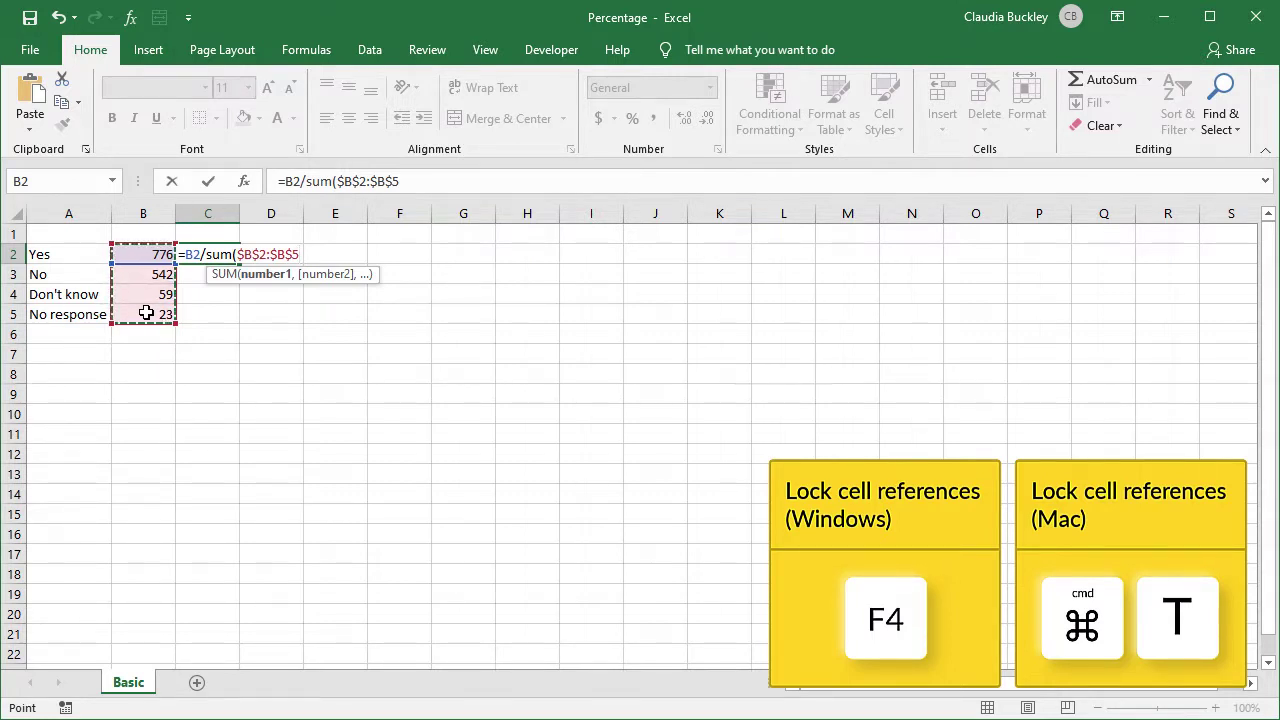
text())
key(Return)
Step: Fill the C2 formula down to C5 and format the four results as percentages
click(217, 254)
drag(240, 264, 233, 325)
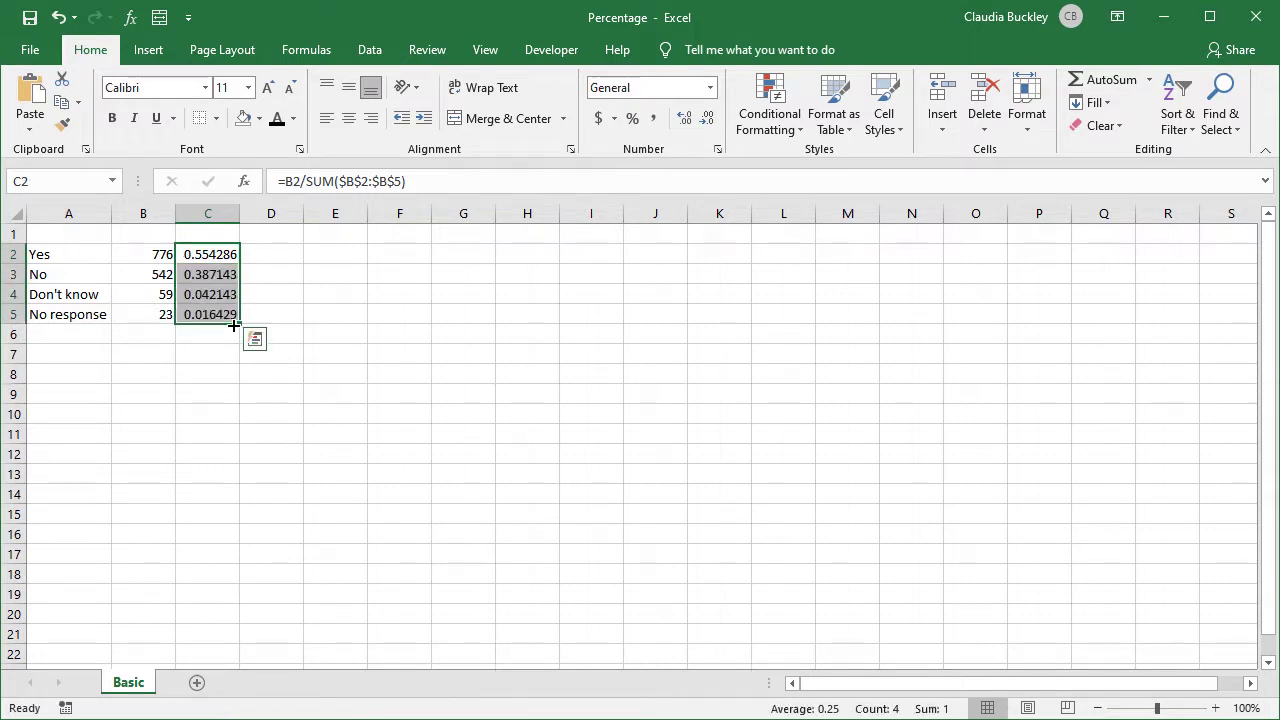
click(631, 119)
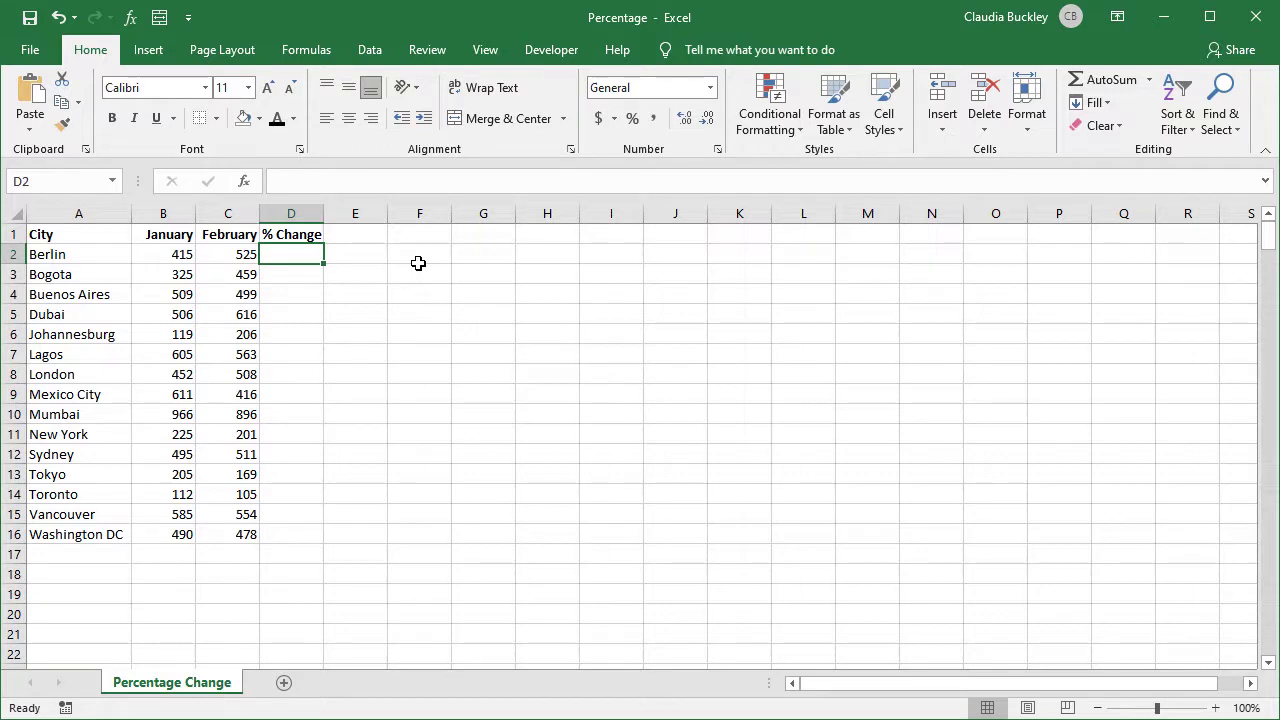
Step: Calculate Berlin's change from January to February in cell D2 with the formula =(C2-B2)/B2
text(=)
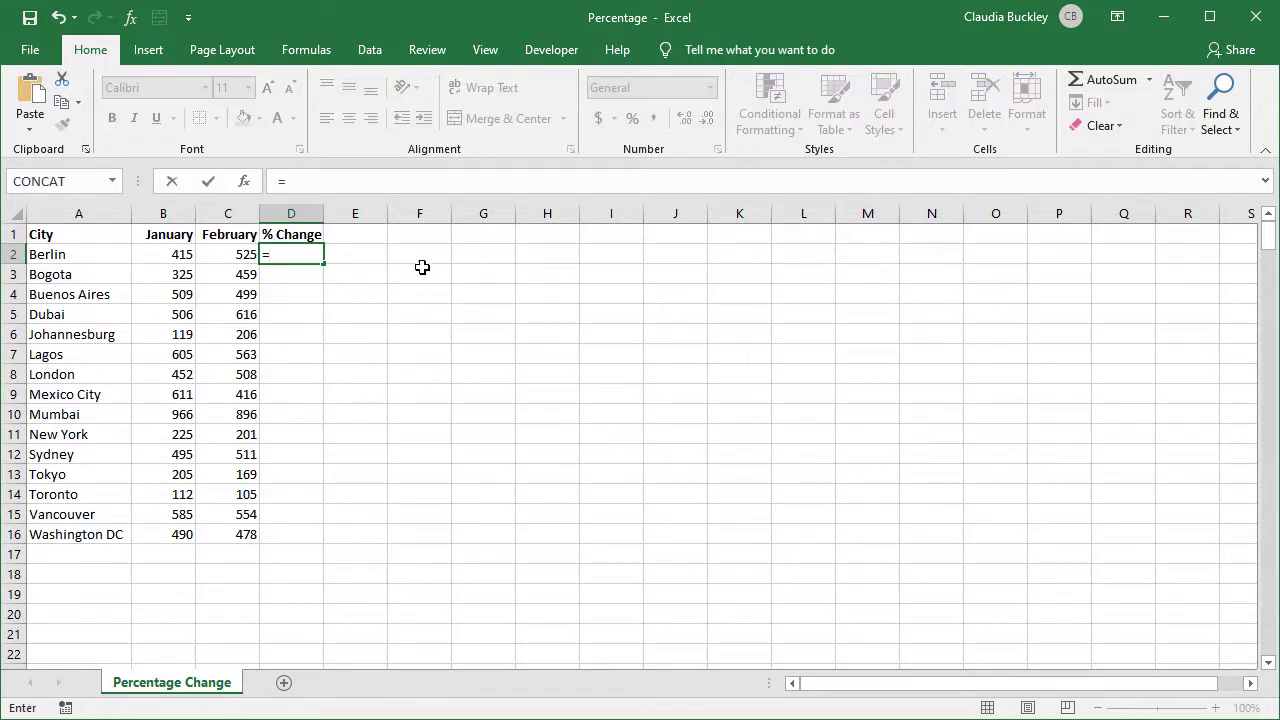
click(232, 256)
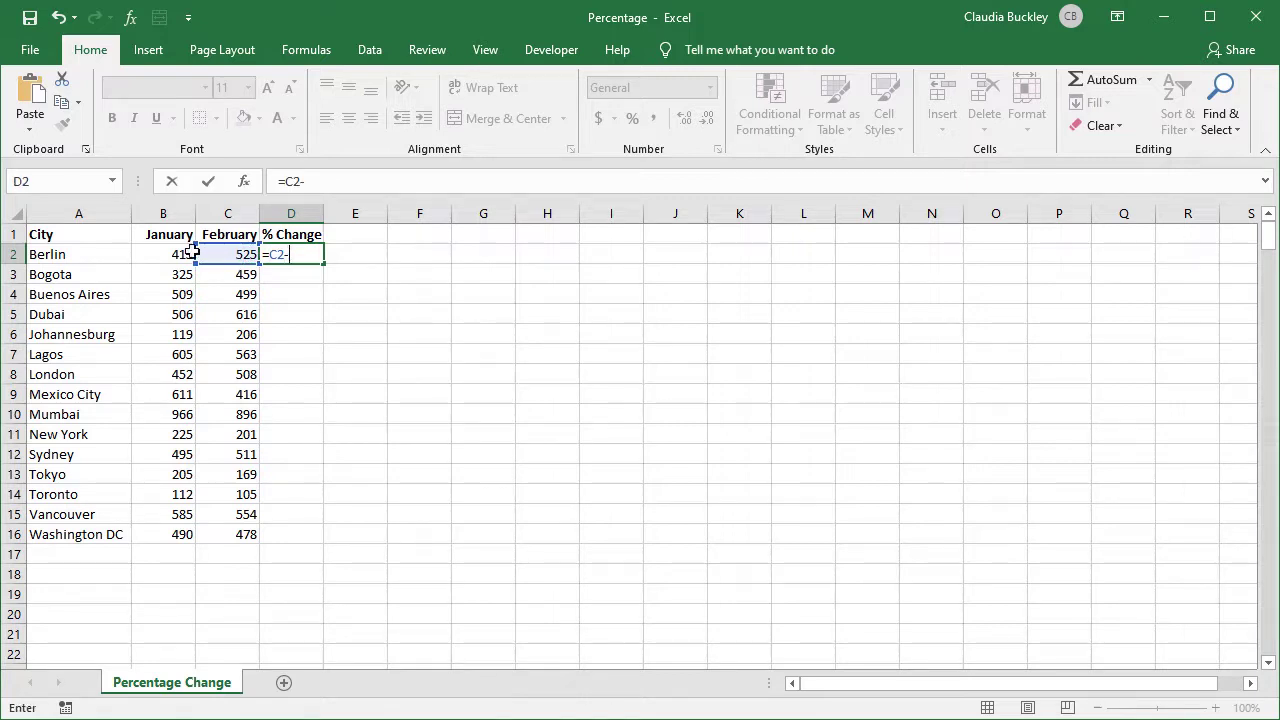
text(-)
click(185, 253)
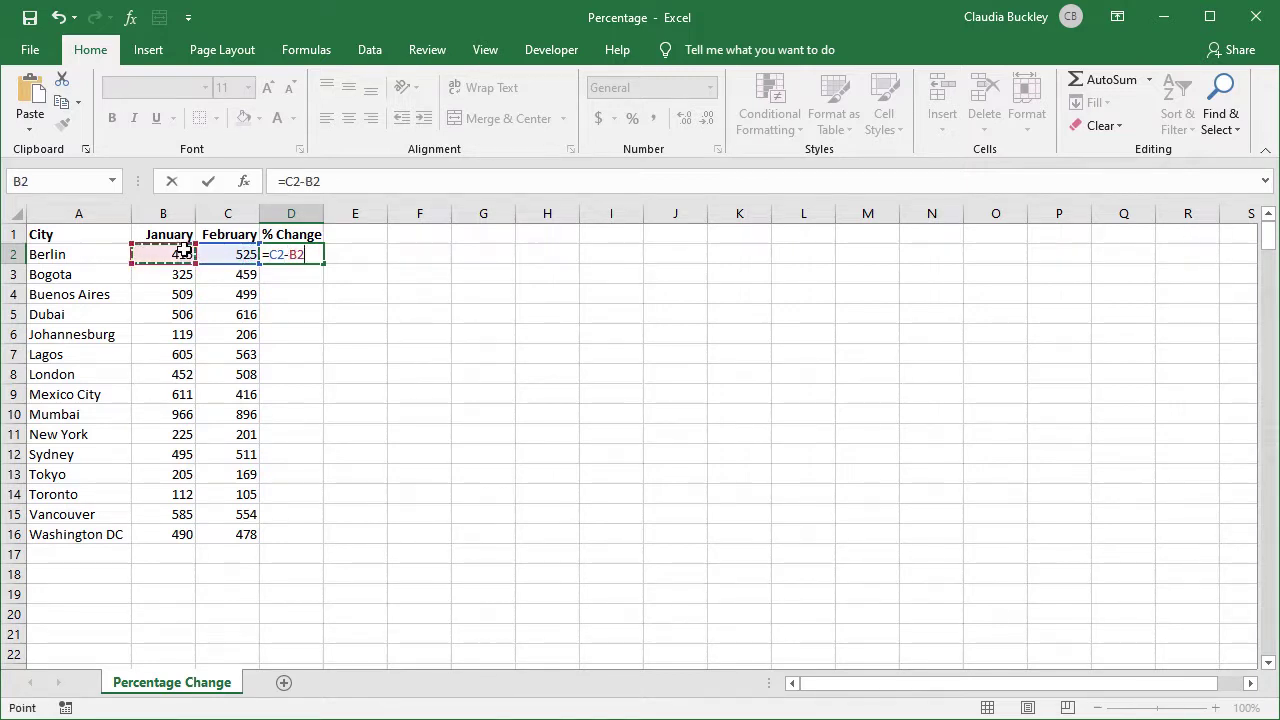
text())
click(286, 181)
text(()
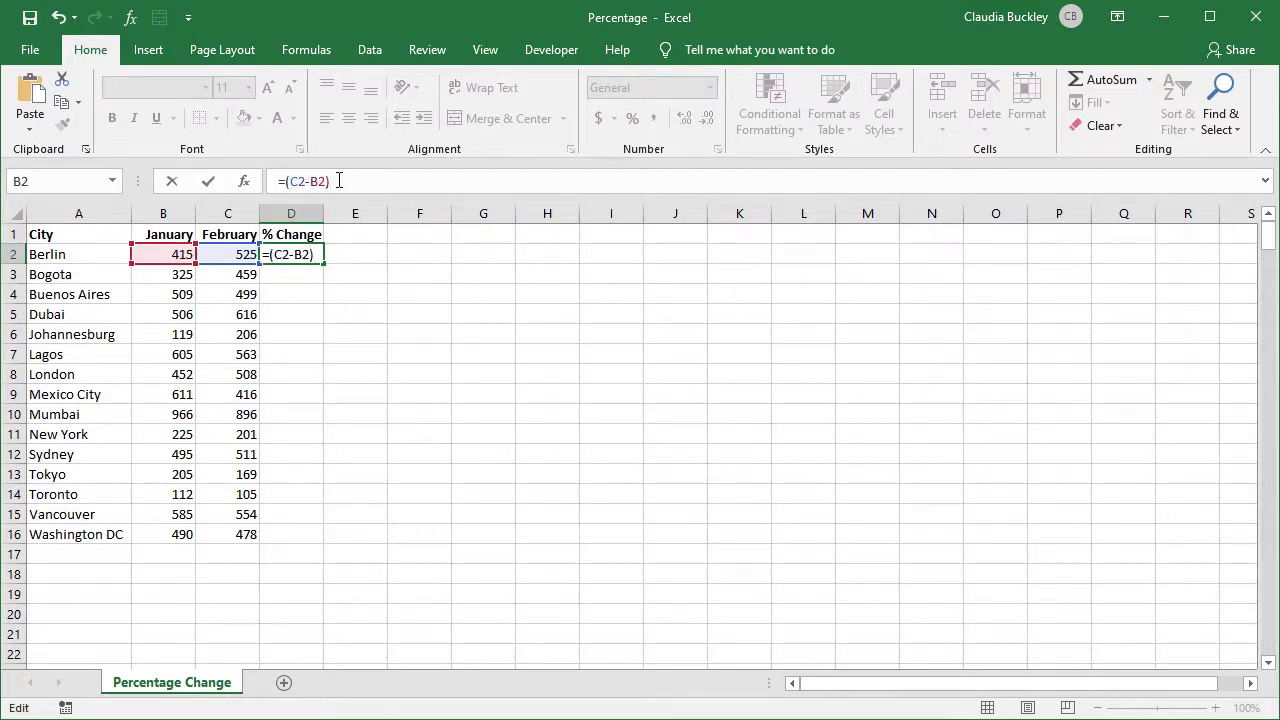
text(/)
click(180, 254)
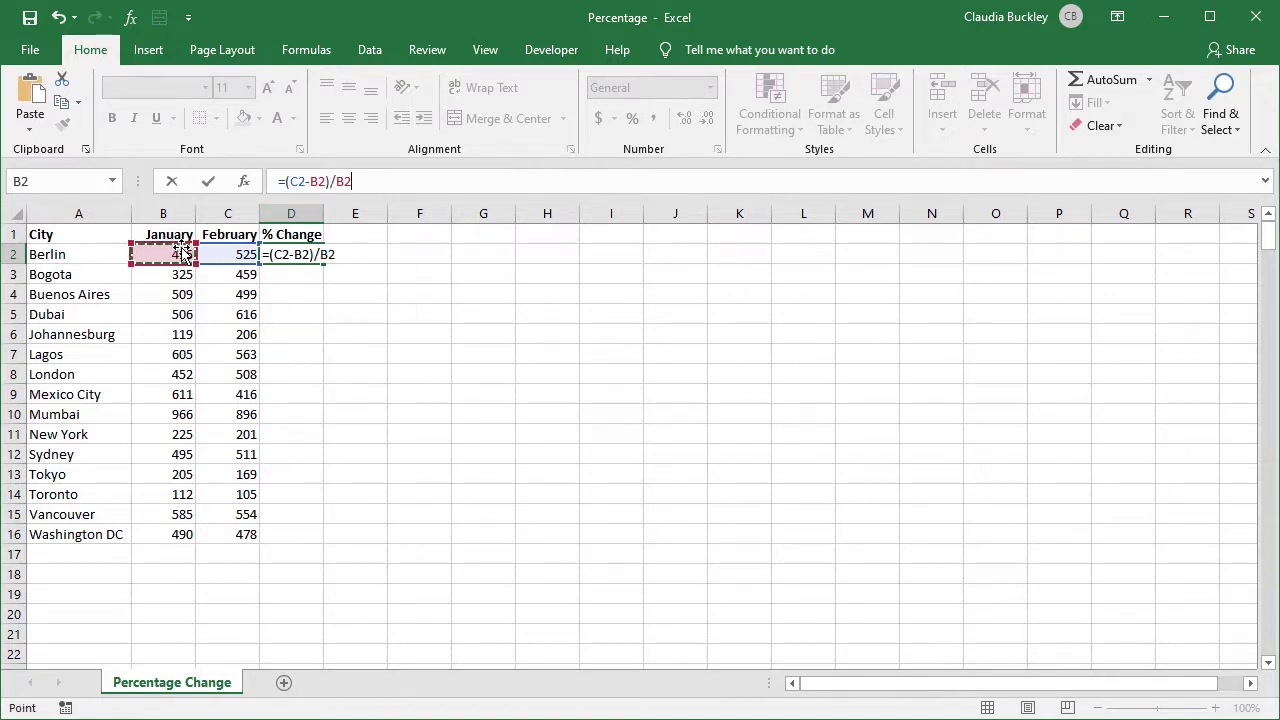
key(Return)
Step: Fill the D2 formula down the % Change column to row 16 and format the results as percentages
click(293, 256)
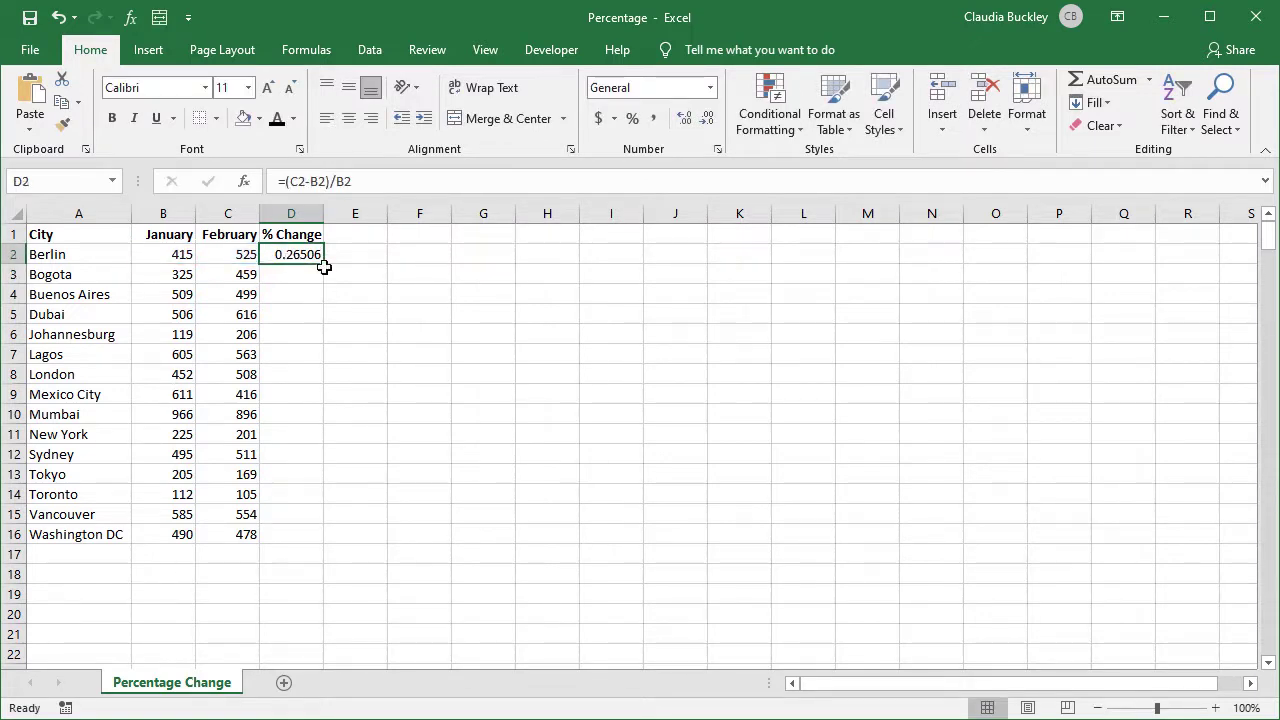
double_click(326, 265)
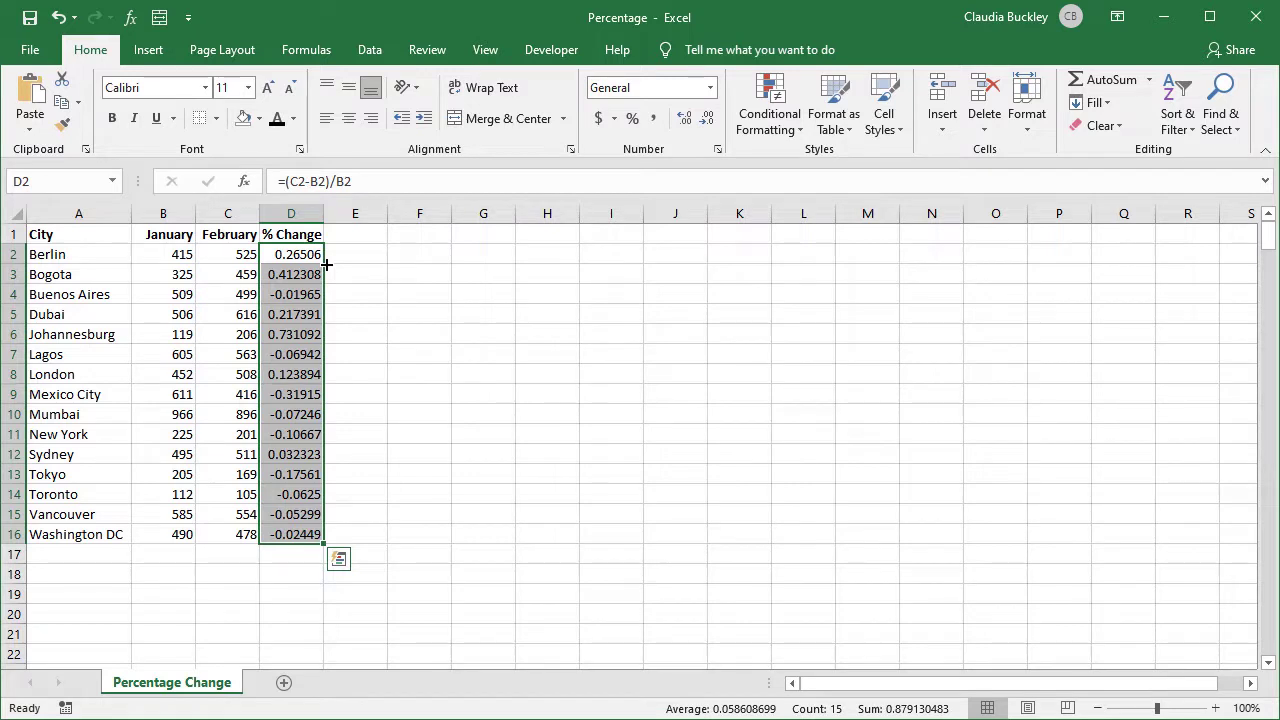
click(632, 119)
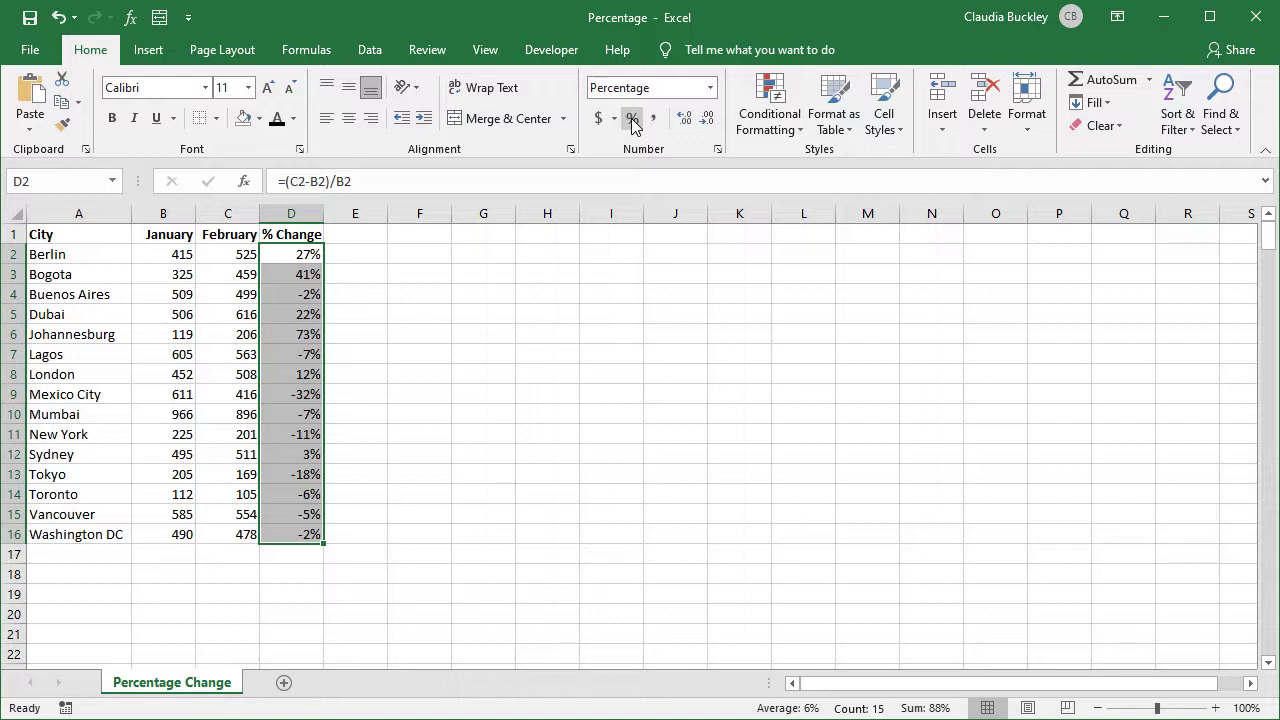
click(712, 89)
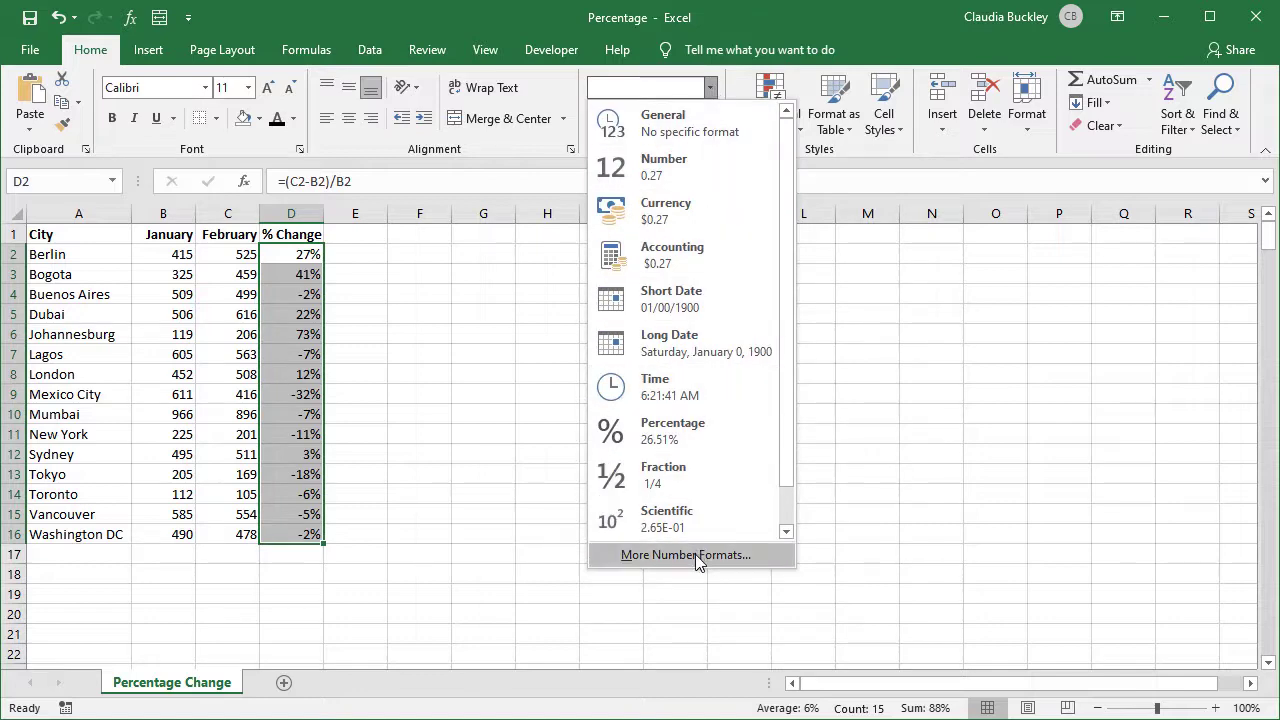
click(695, 554)
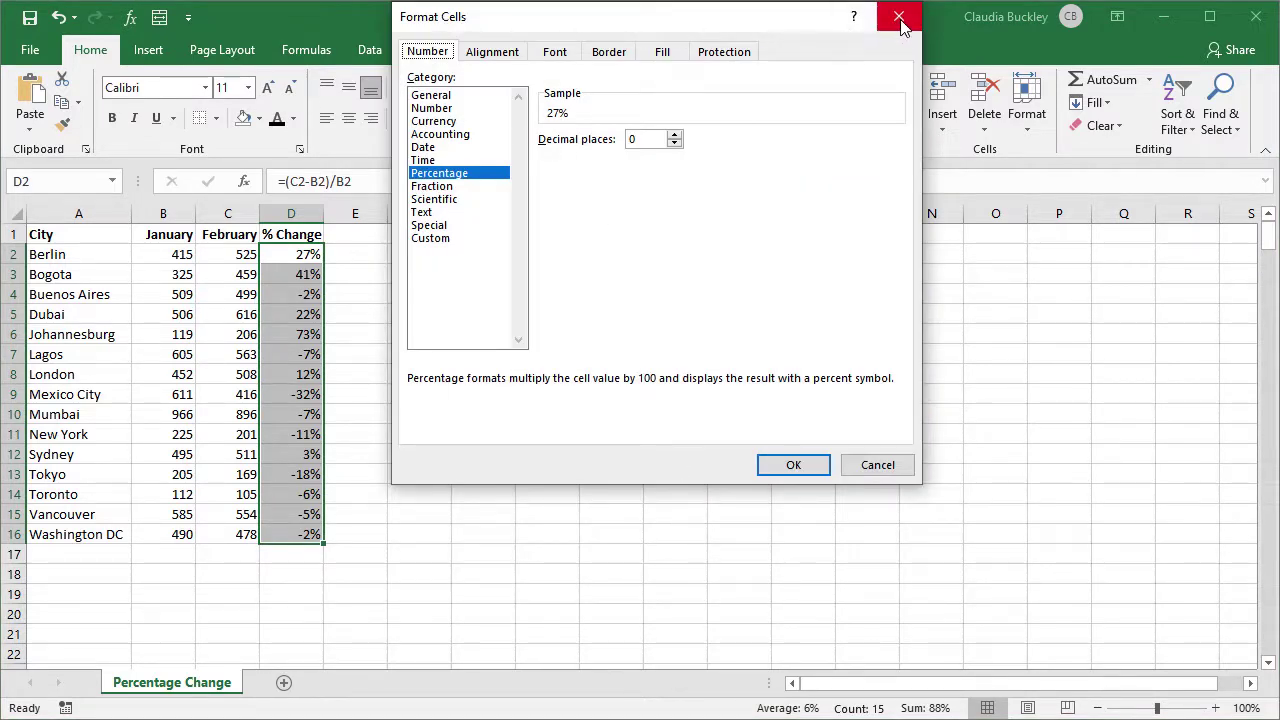
click(900, 19)
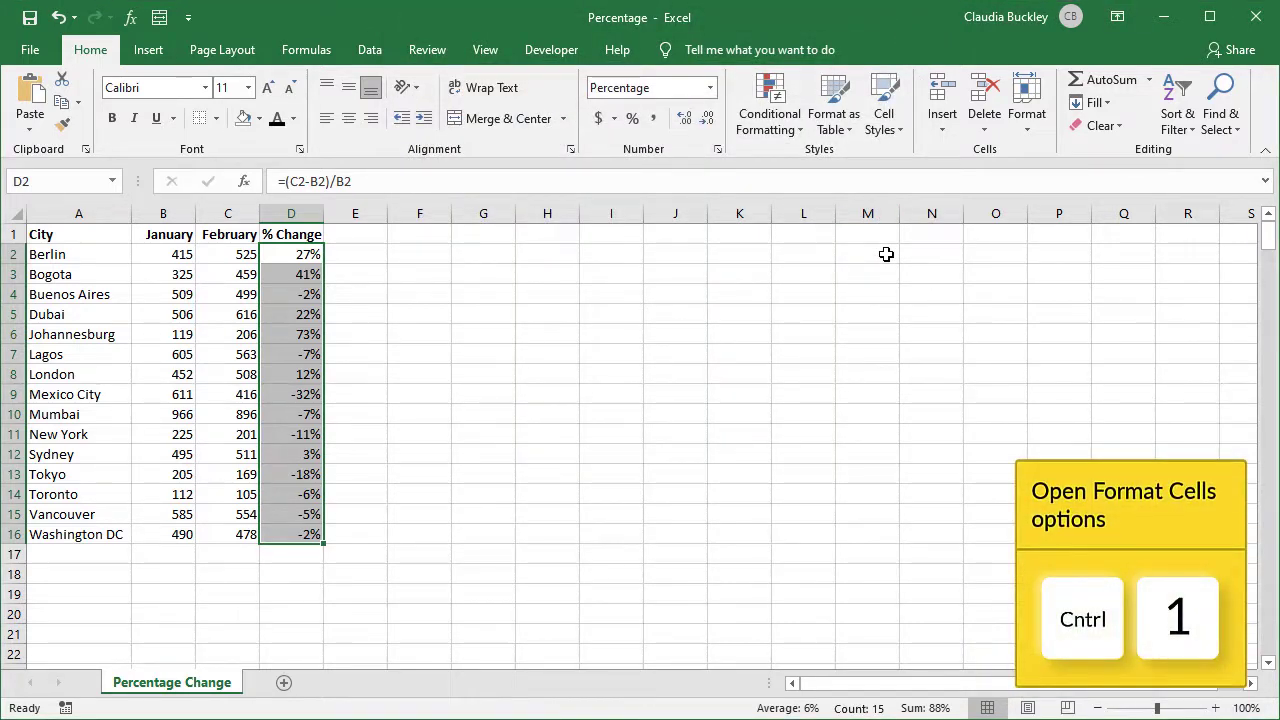
Step: Apply the custom number format 0.00%;[Red]0.00% to cells D2:D16, based on the existing 0.00;[Red]0.00 code
key(ctrl+1)
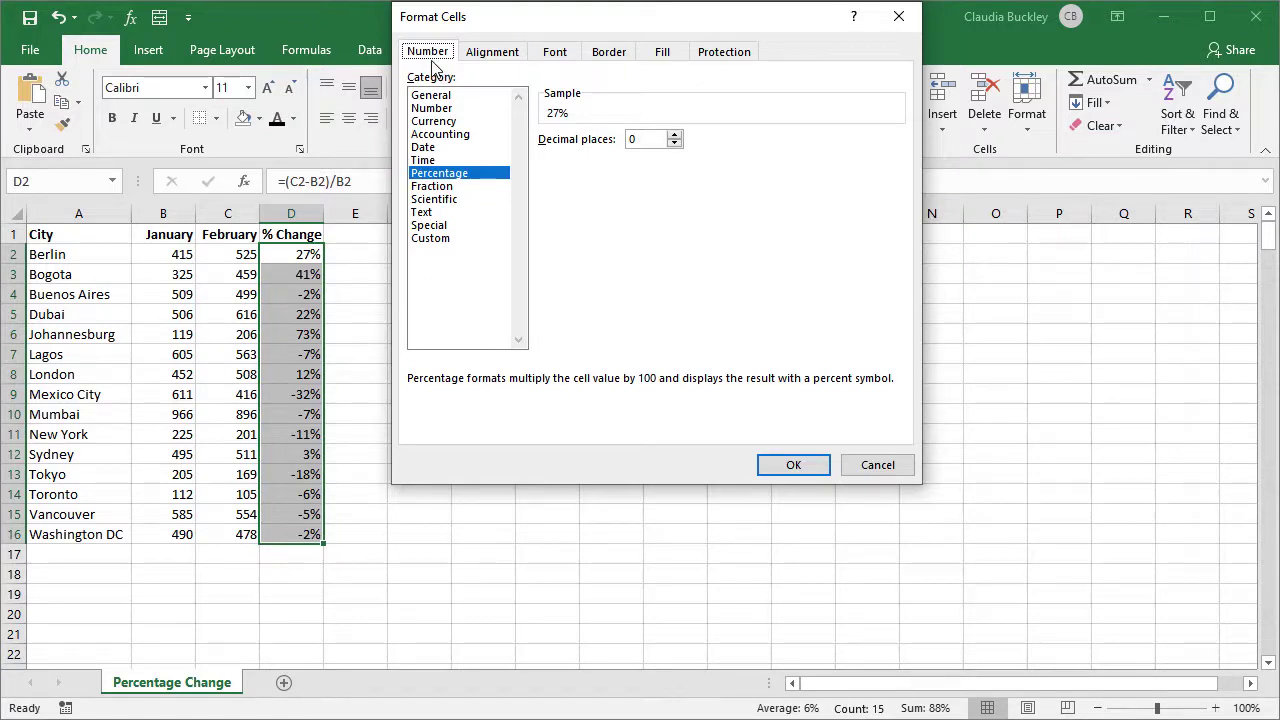
click(448, 242)
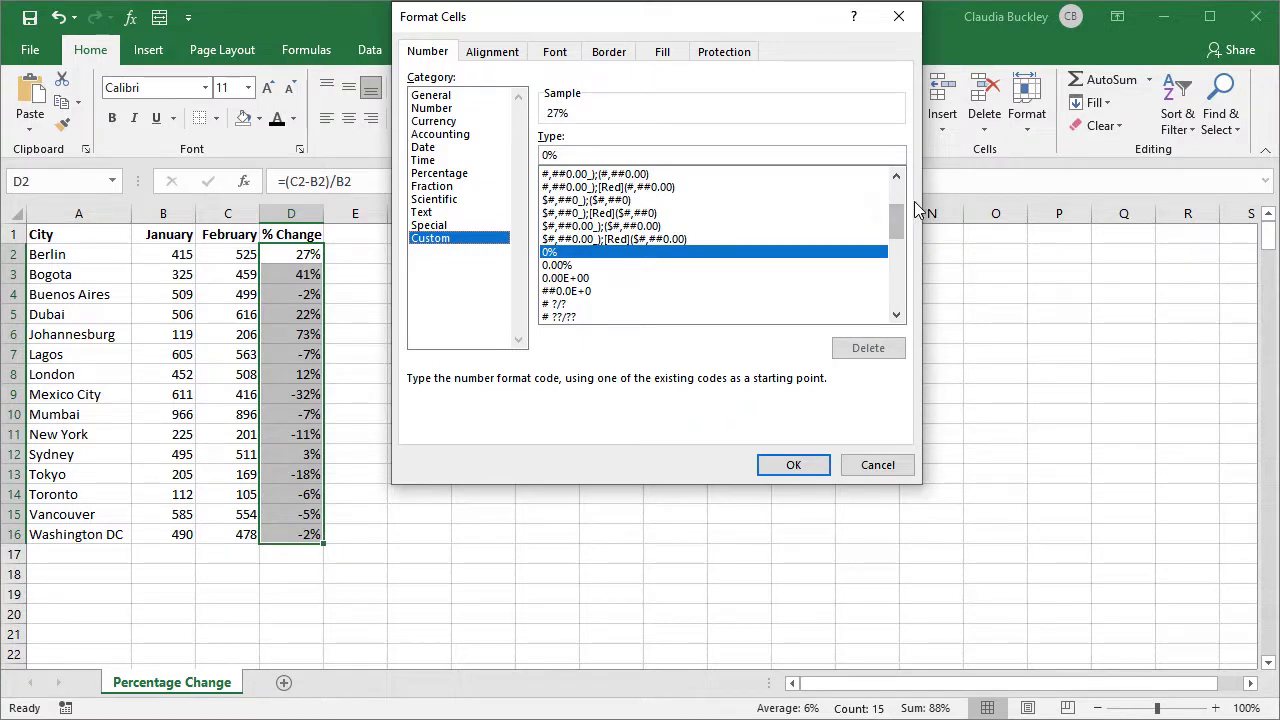
drag(900, 214, 900, 300)
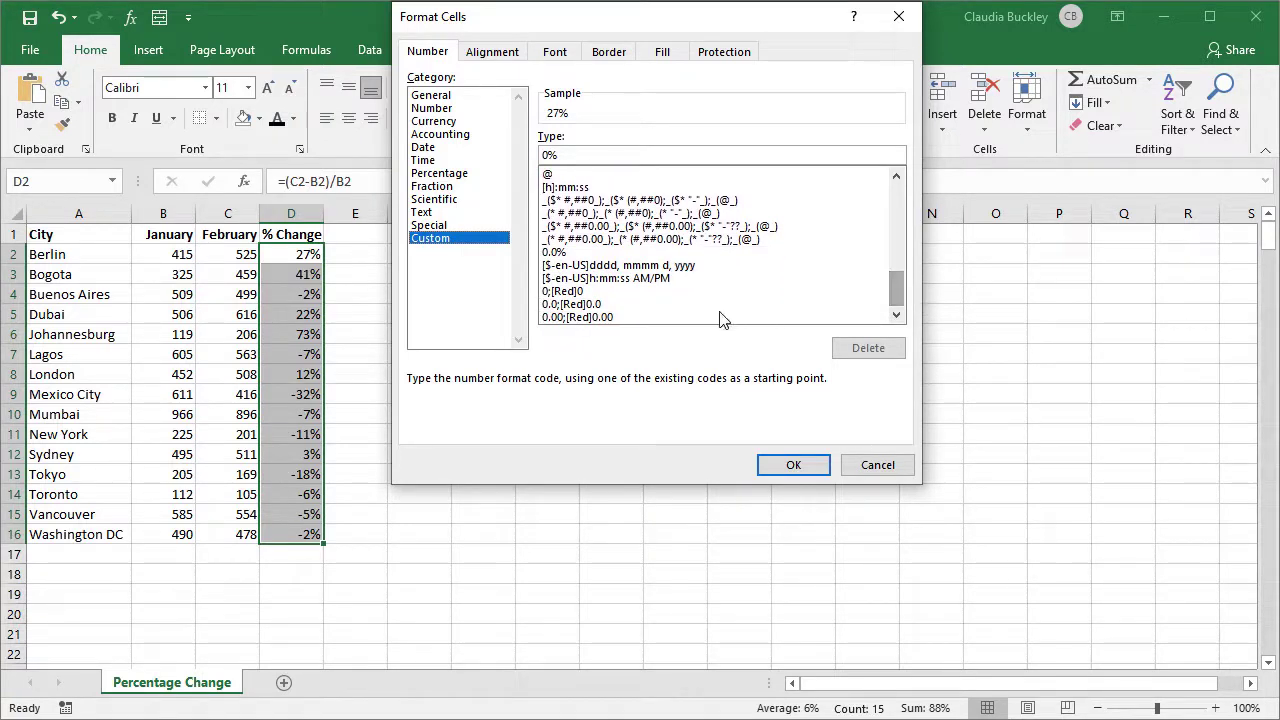
click(590, 317)
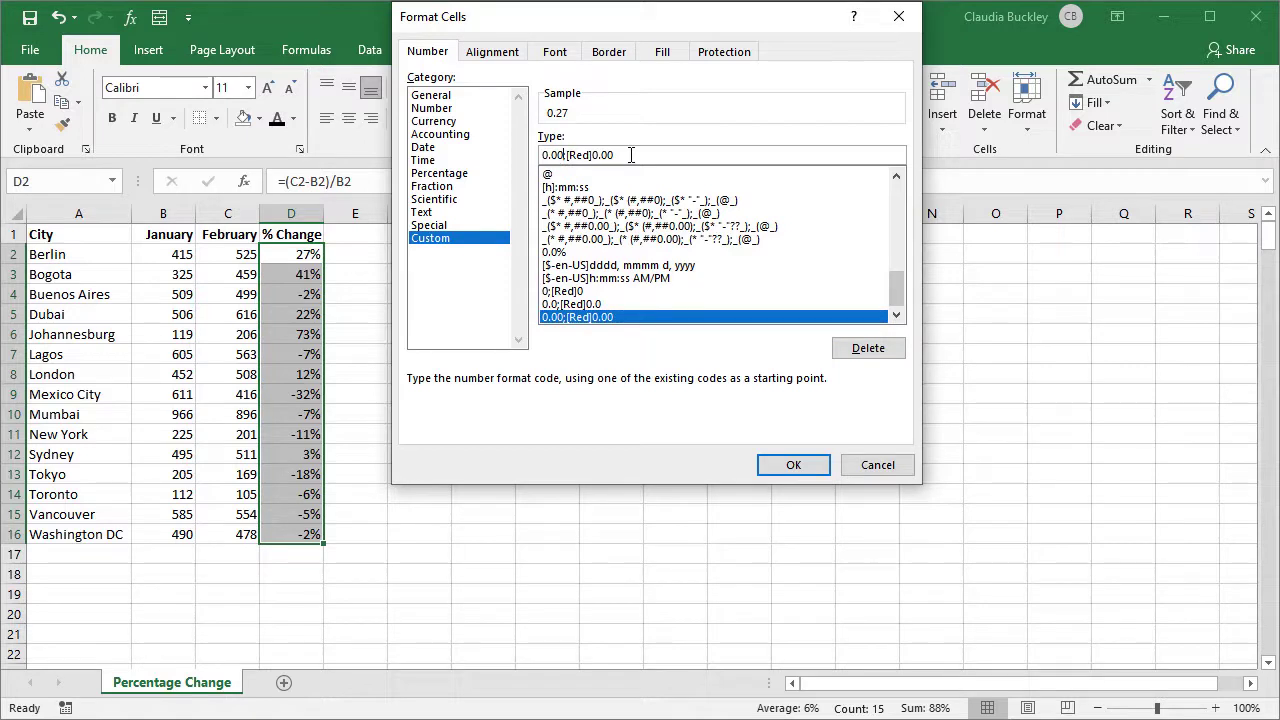
text(%)
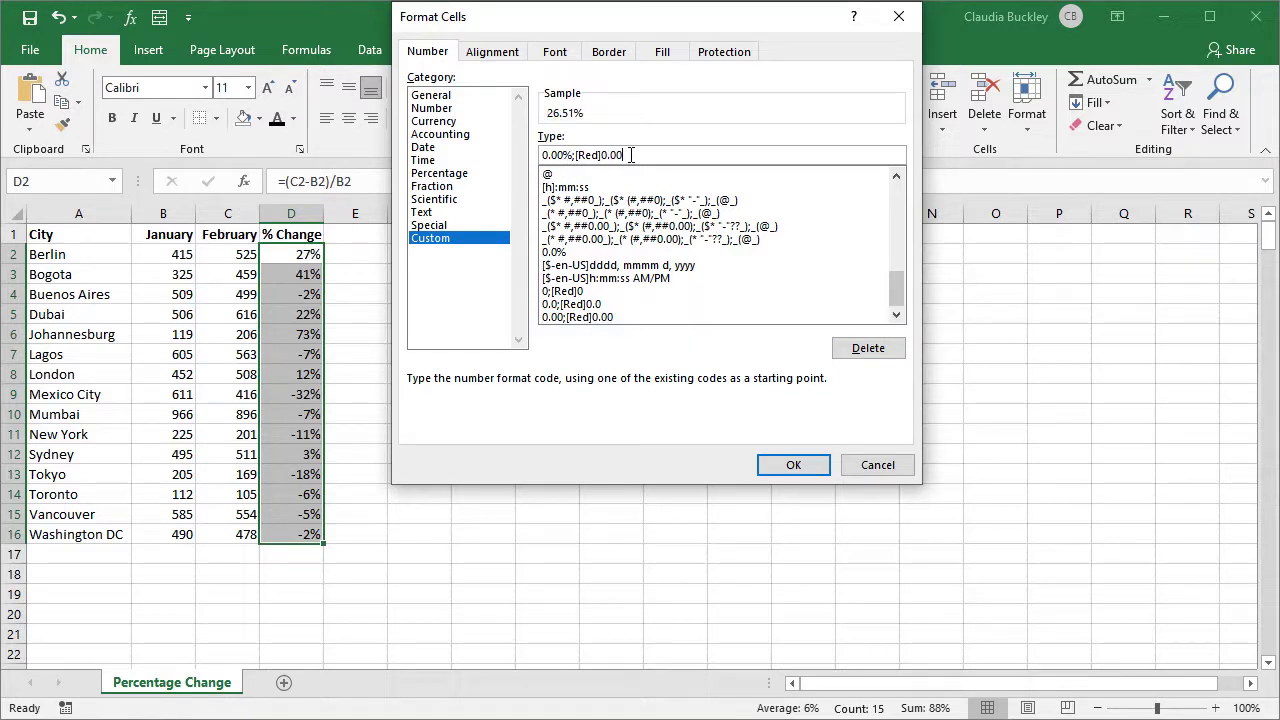
text(%)
click(794, 466)
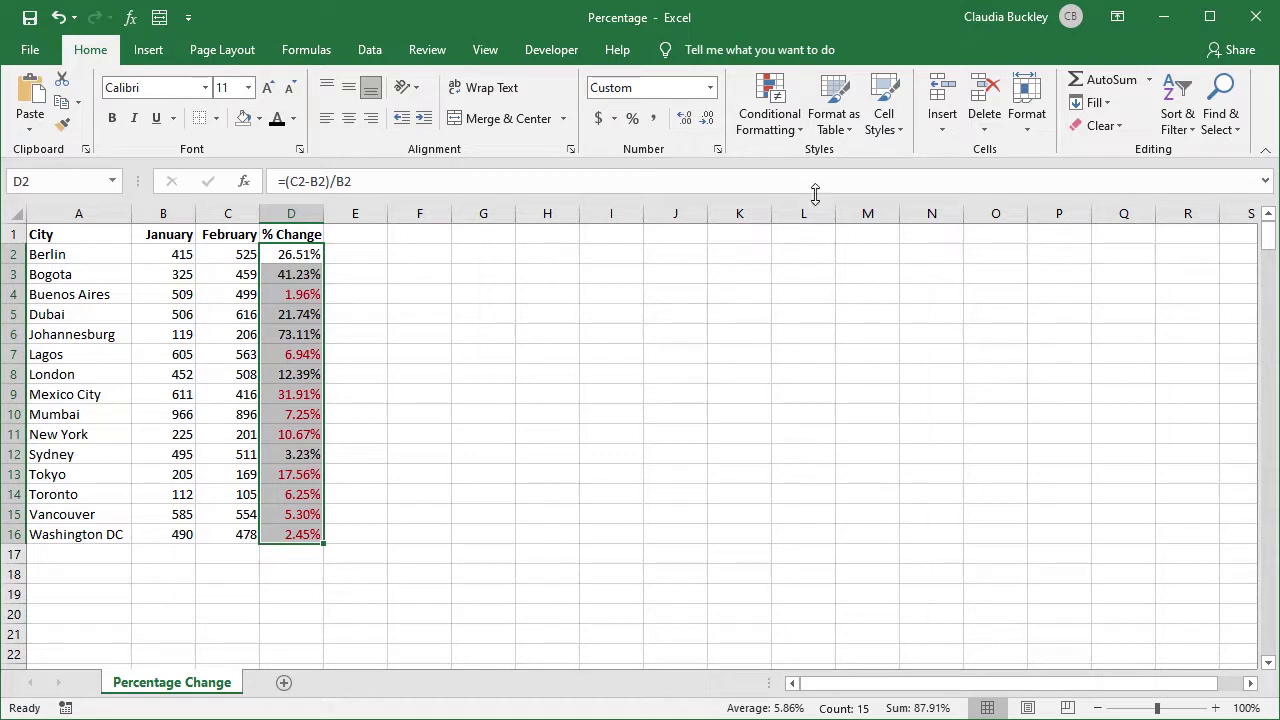
Step: Decrease the decimals shown in the % Change values by two places and increase them again by two
click(710, 126)
click(710, 126)
click(686, 122)
click(686, 122)
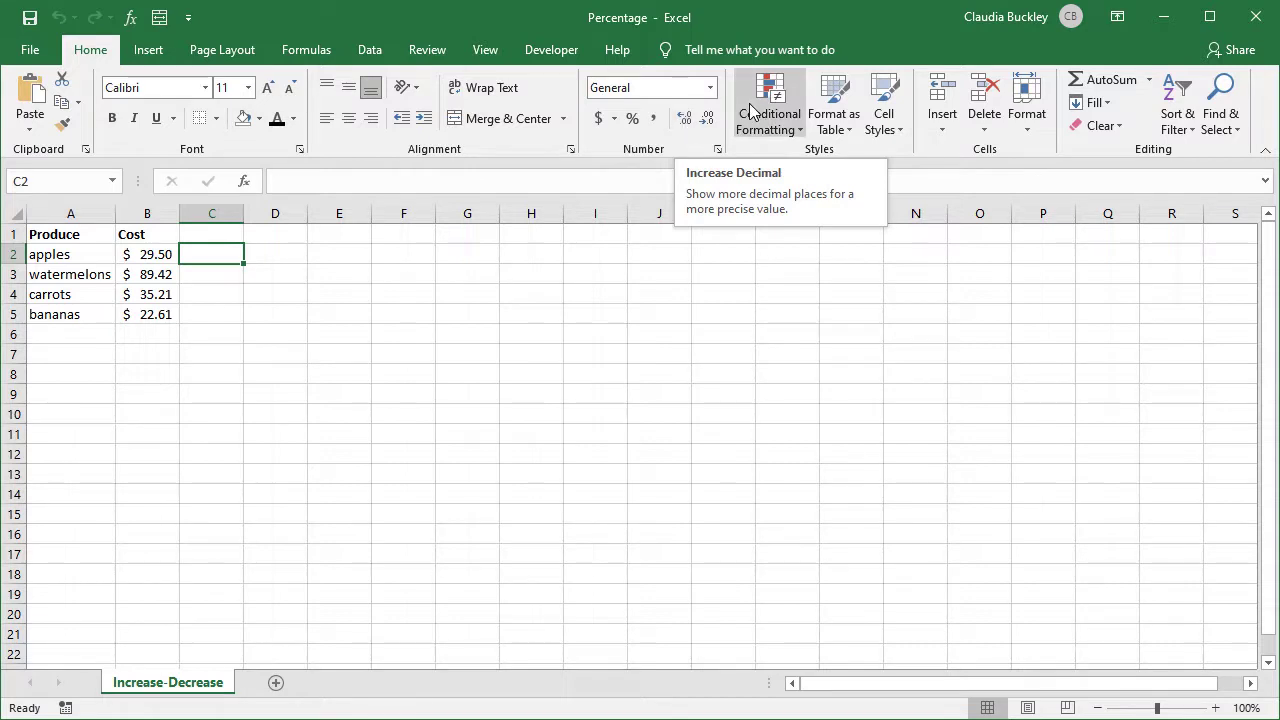
Step: Add the bold header Selling Price in cell C1
click(227, 233)
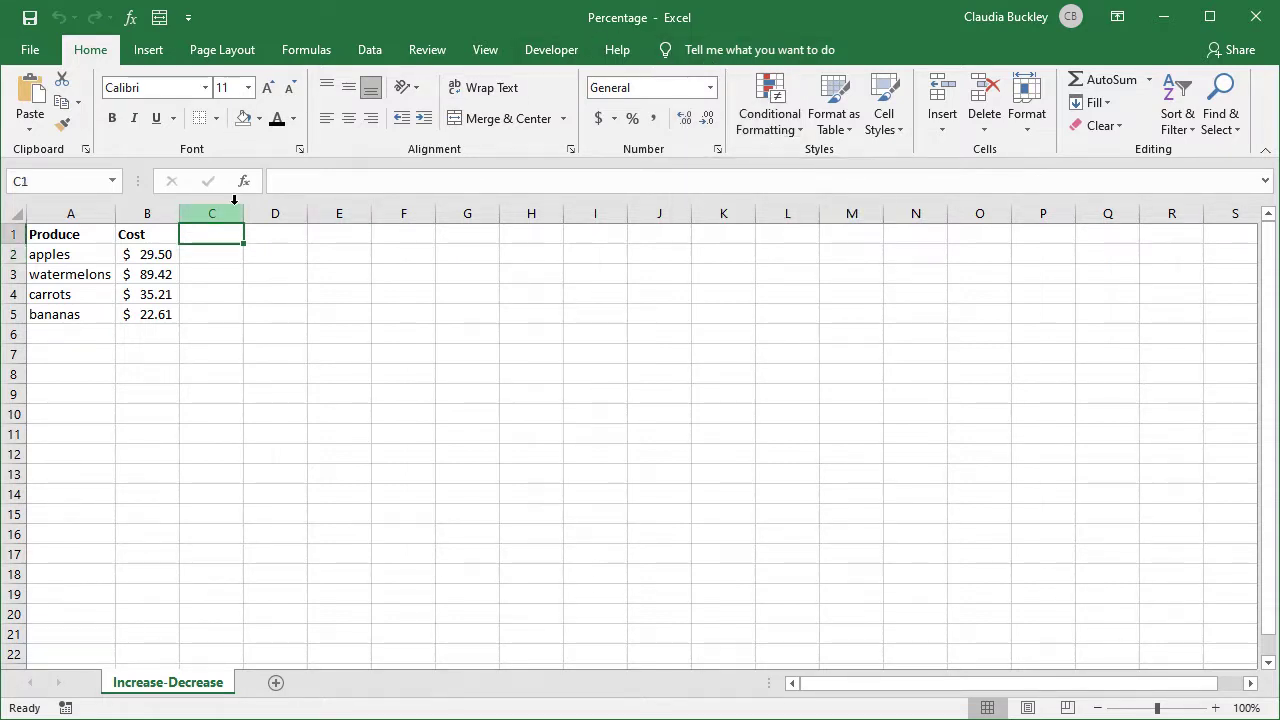
text(Sel)
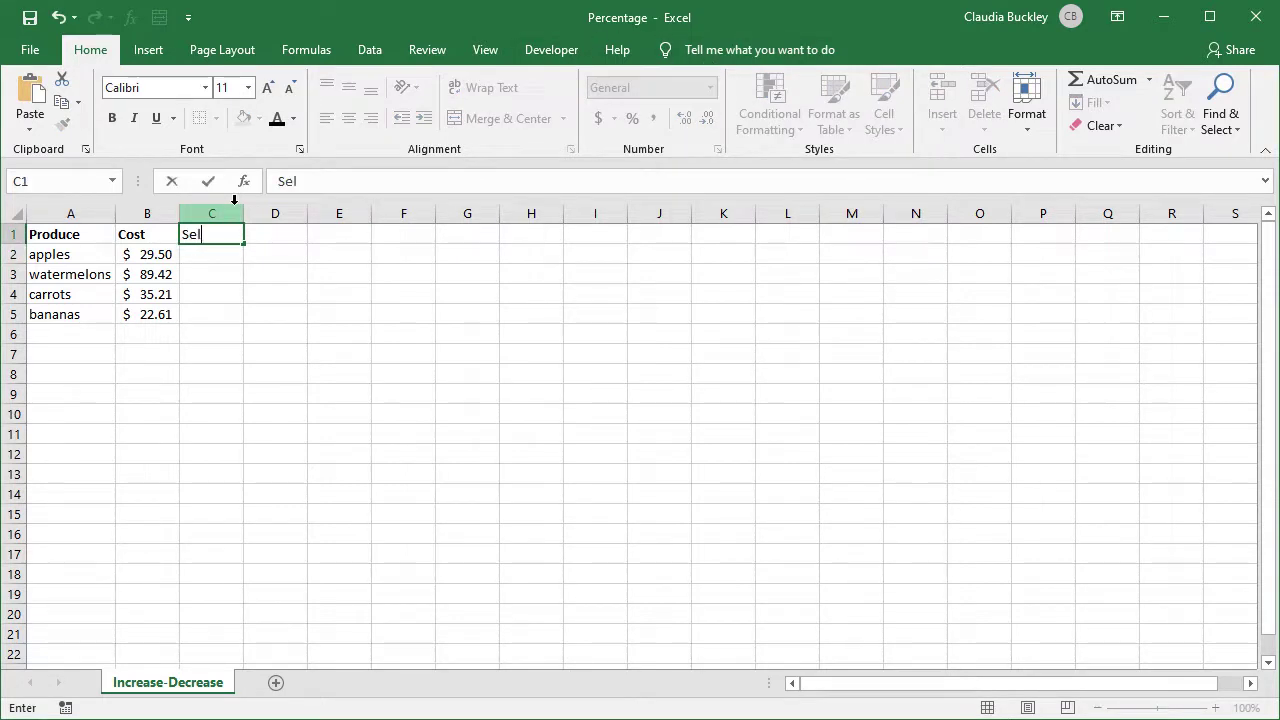
text(ling Price)
key(Return)
key(Up)
key(ctrl+b)
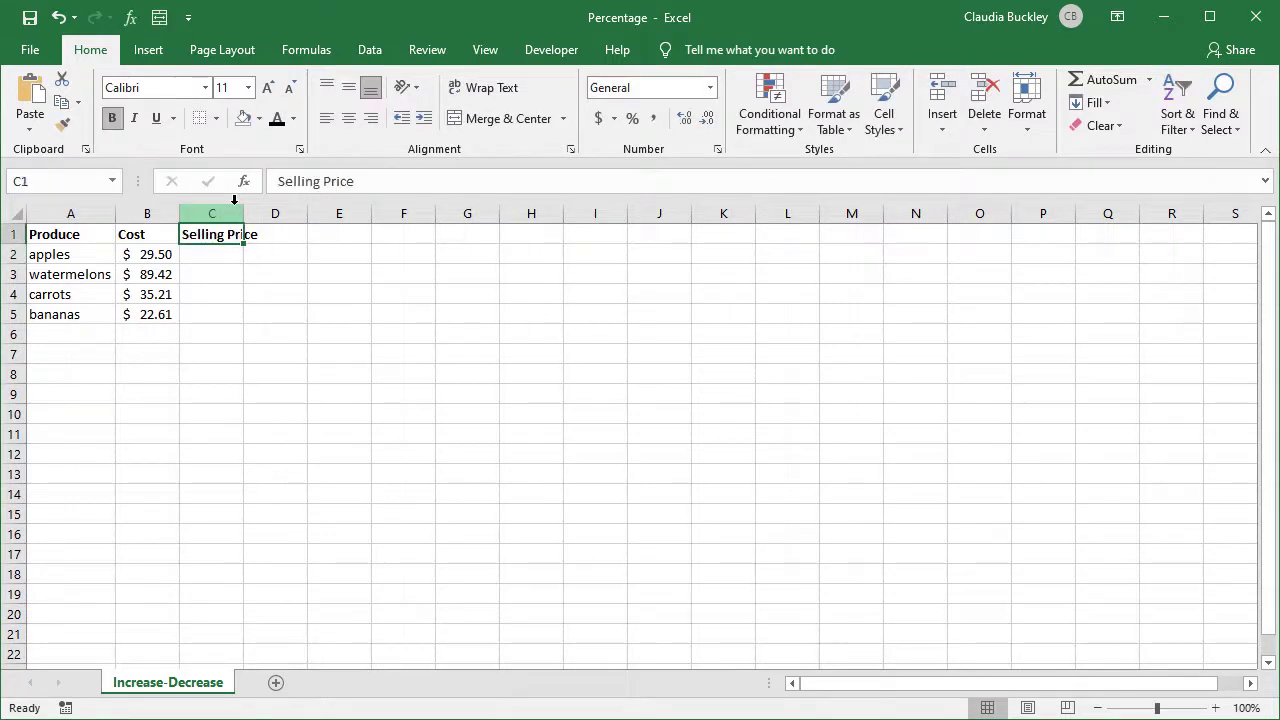
Step: Calculate selling prices 47% above cost with the formula =B2*(1+47%) in C2, filled down to C5
click(218, 261)
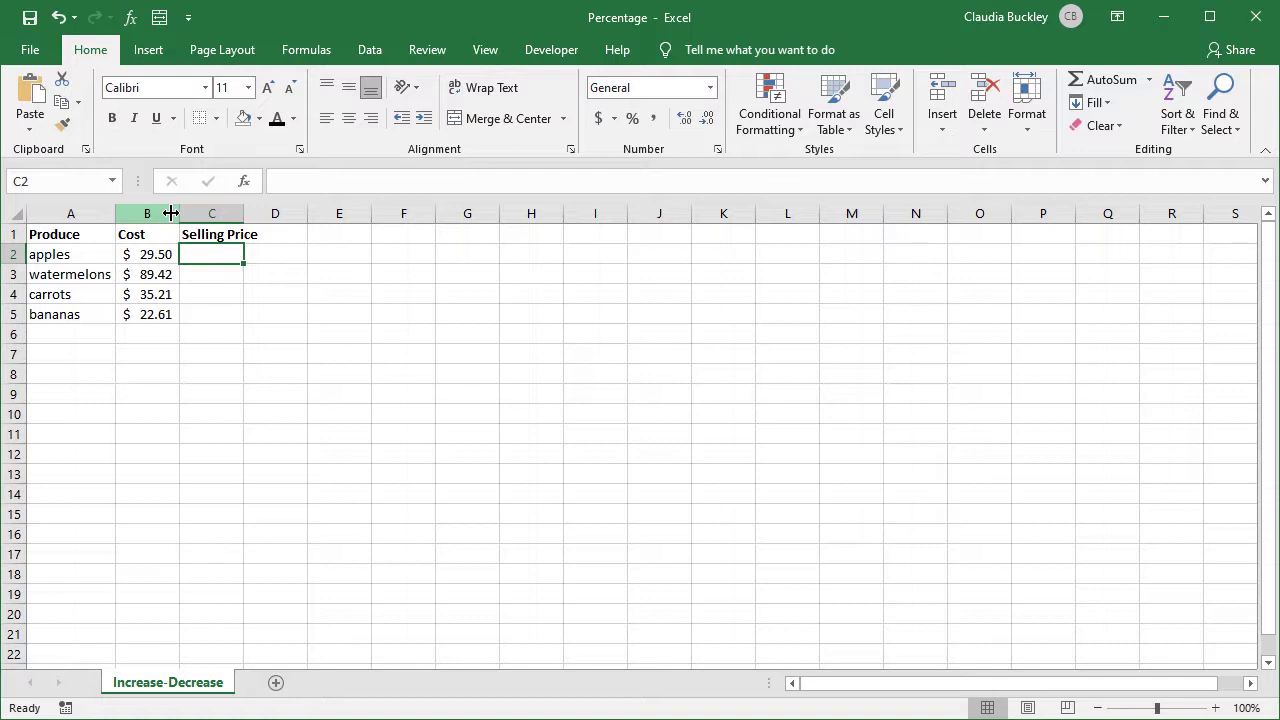
text(=)
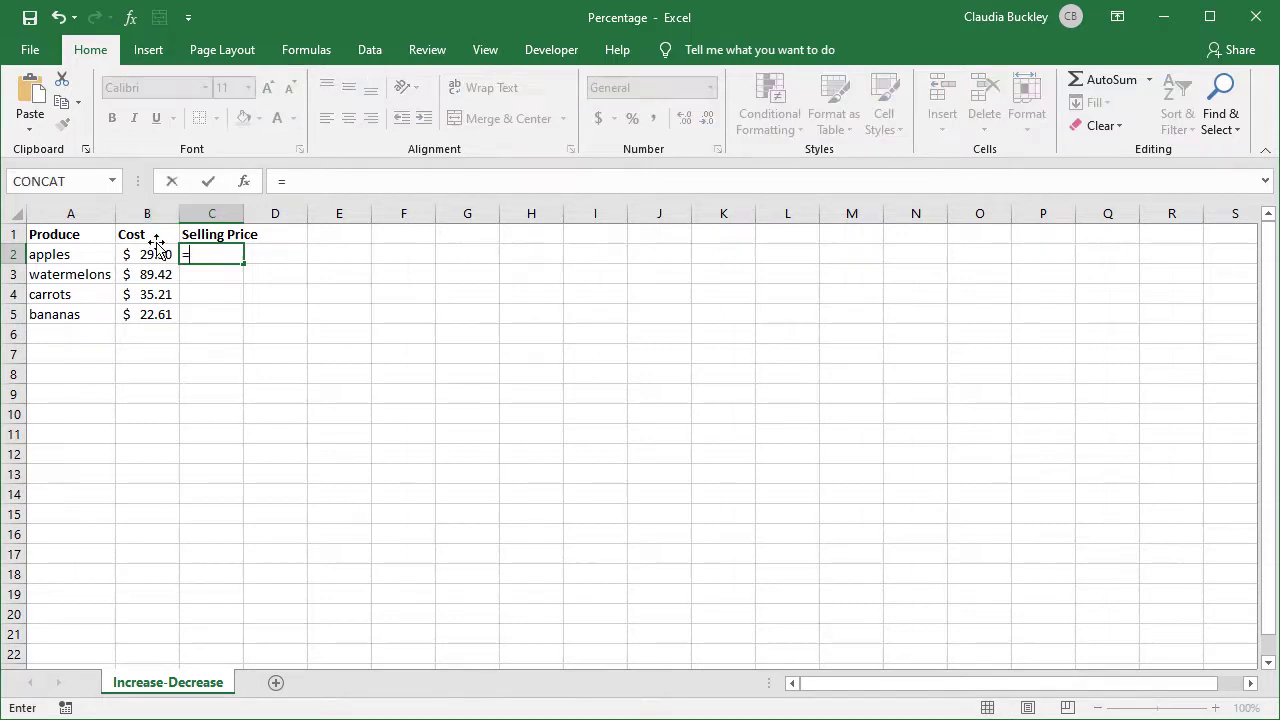
click(152, 256)
text(*)
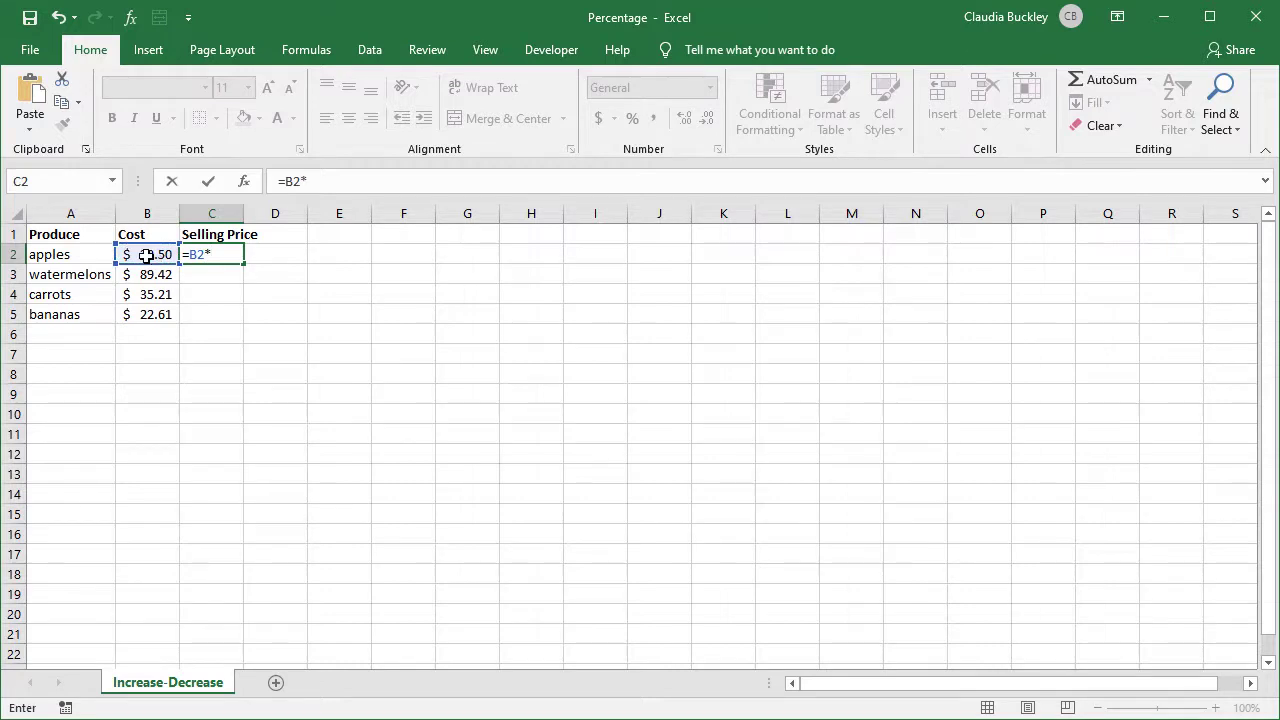
text((1+47%))
key(Return)
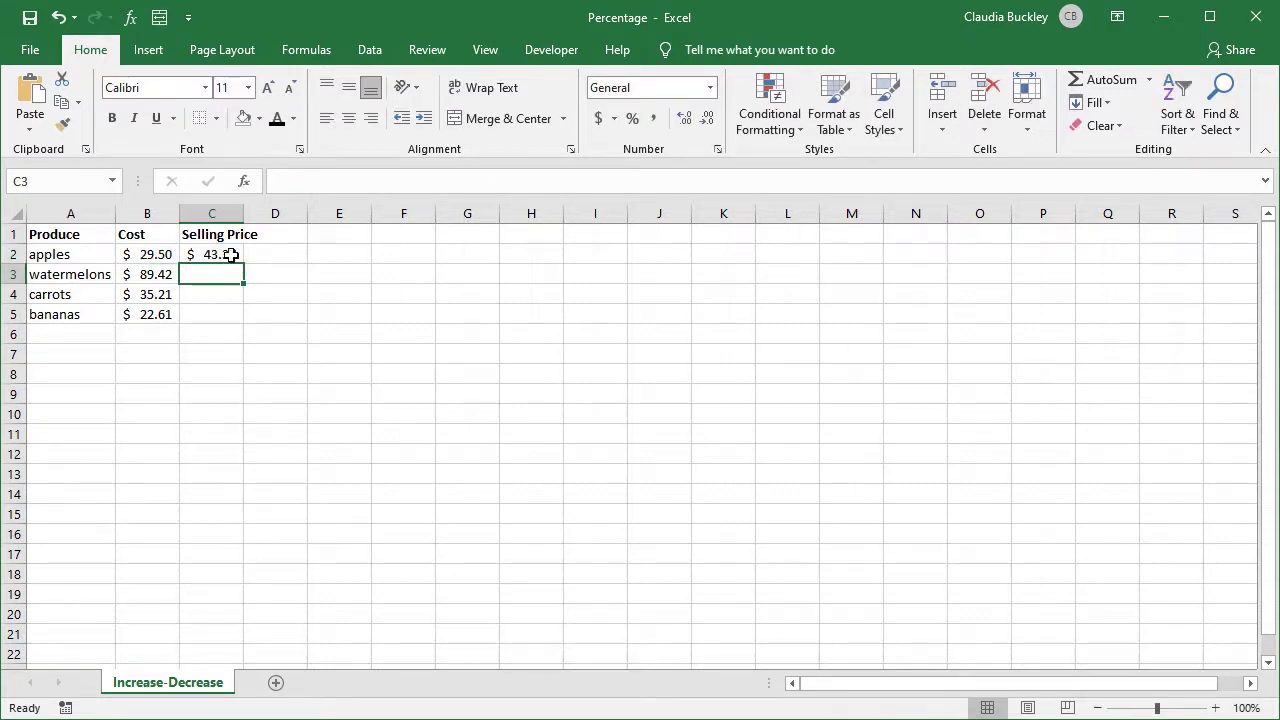
click(231, 256)
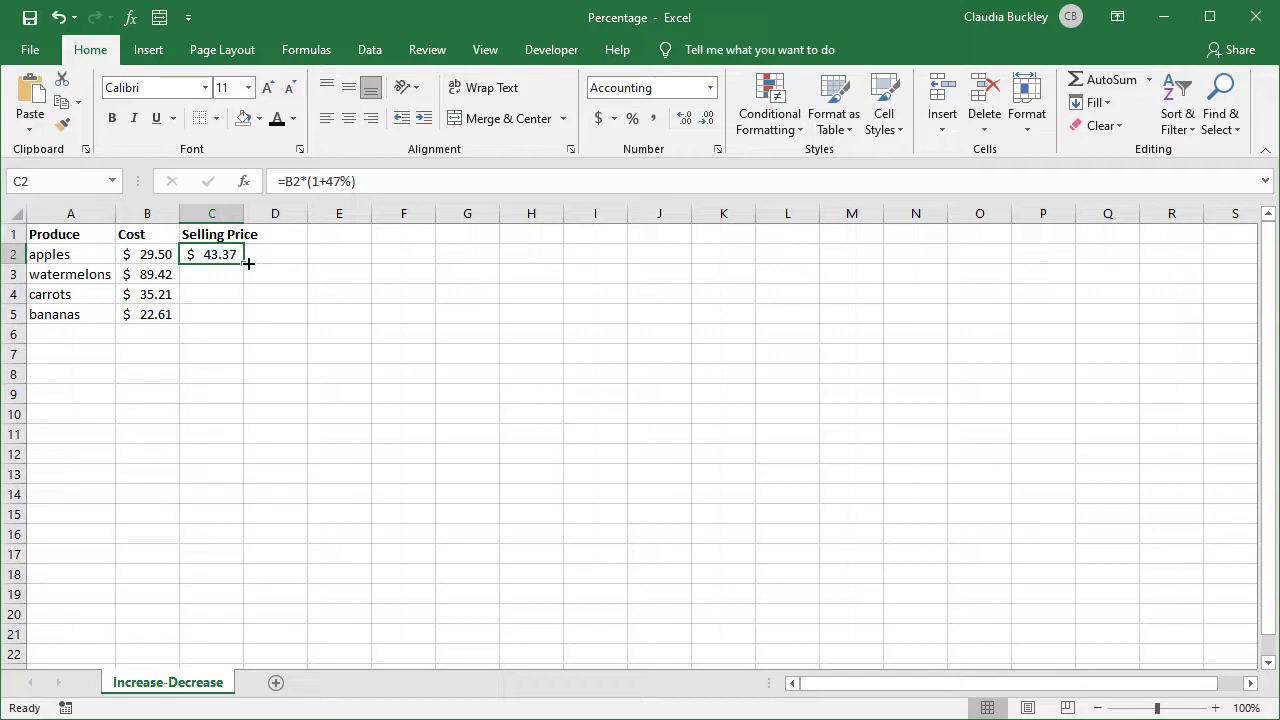
double_click(248, 262)
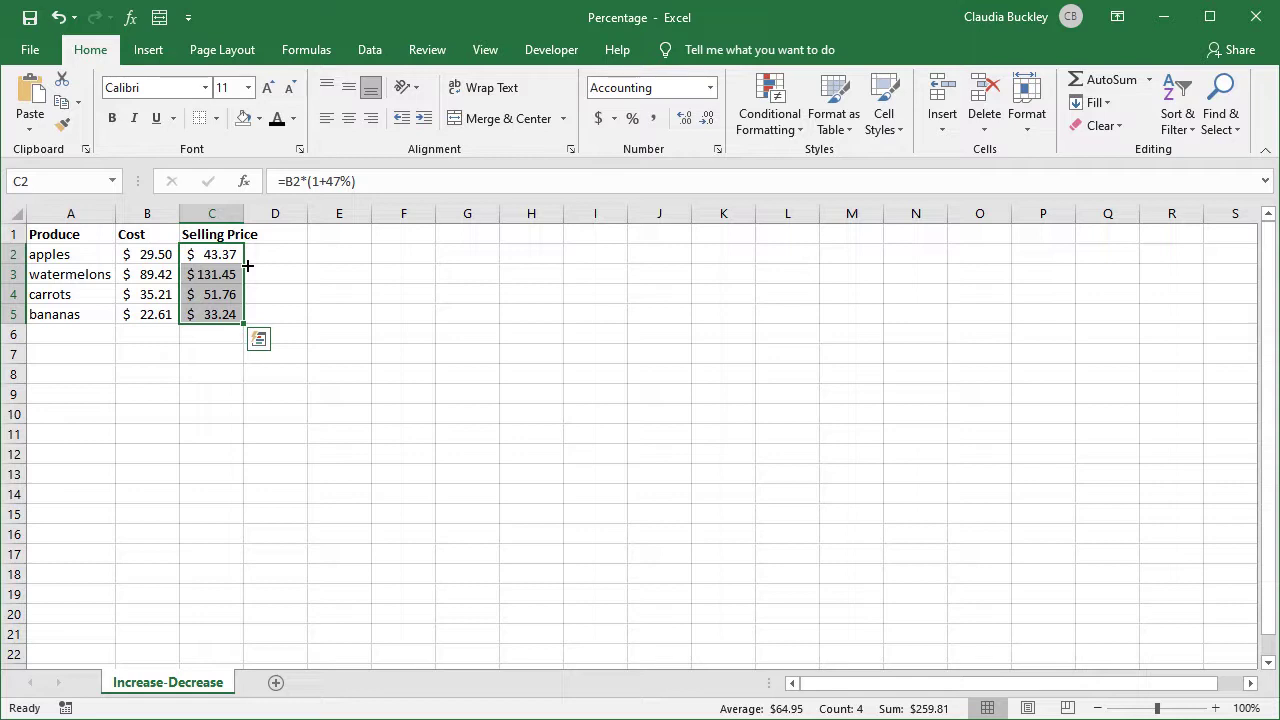
Step: Replace the selling prices in C2:C5 with a 33% decrease on cost, using =B2*(1-33%) filled down from C2
drag(226, 252, 224, 305)
key(Delete)
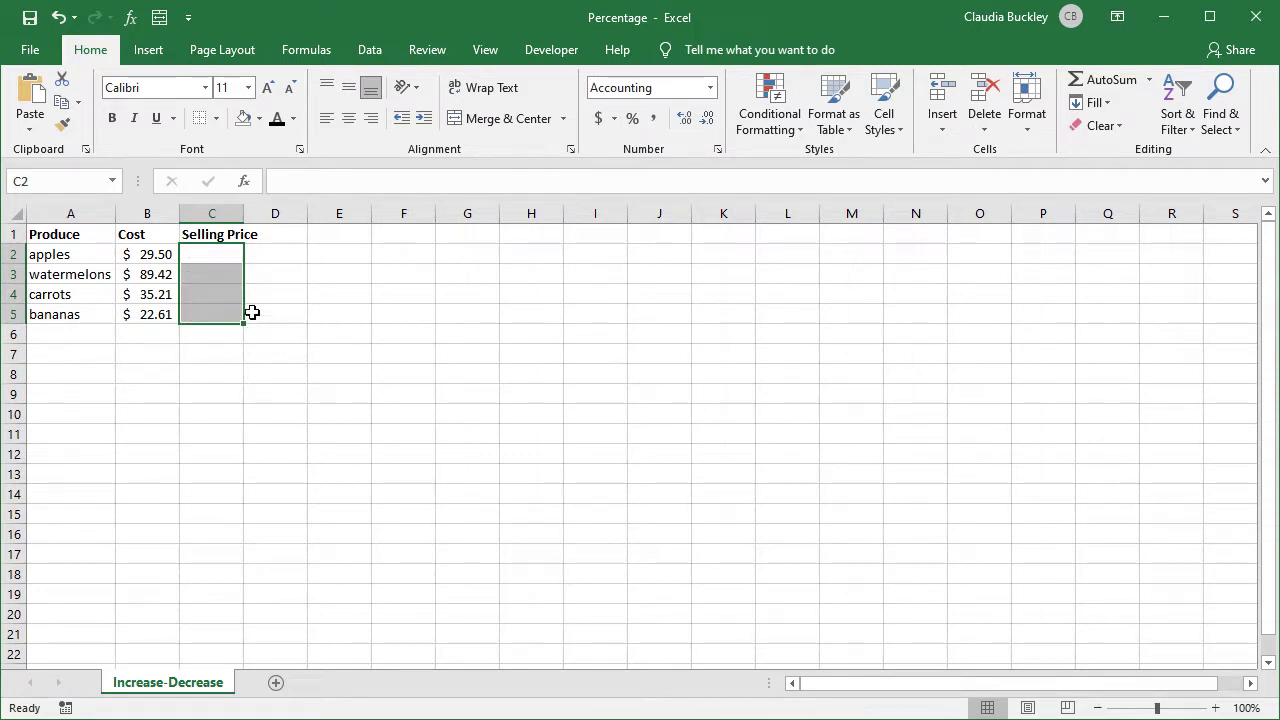
click(215, 255)
text(=)
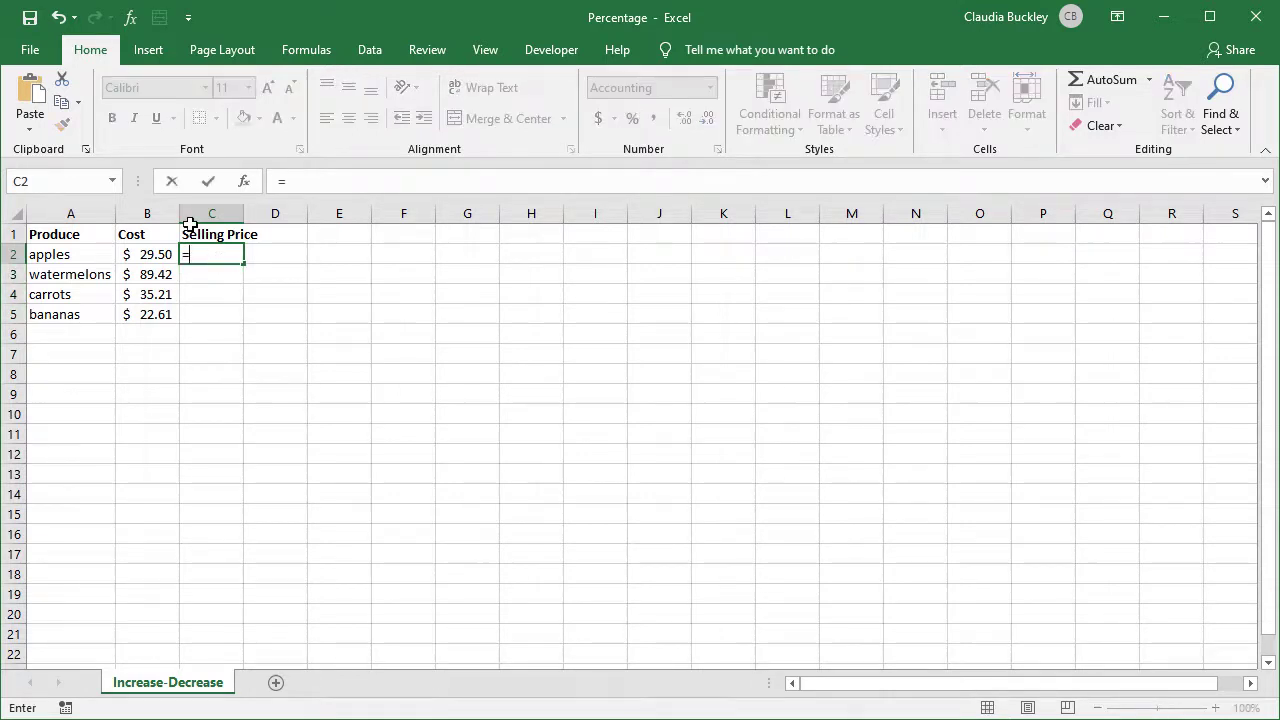
click(163, 255)
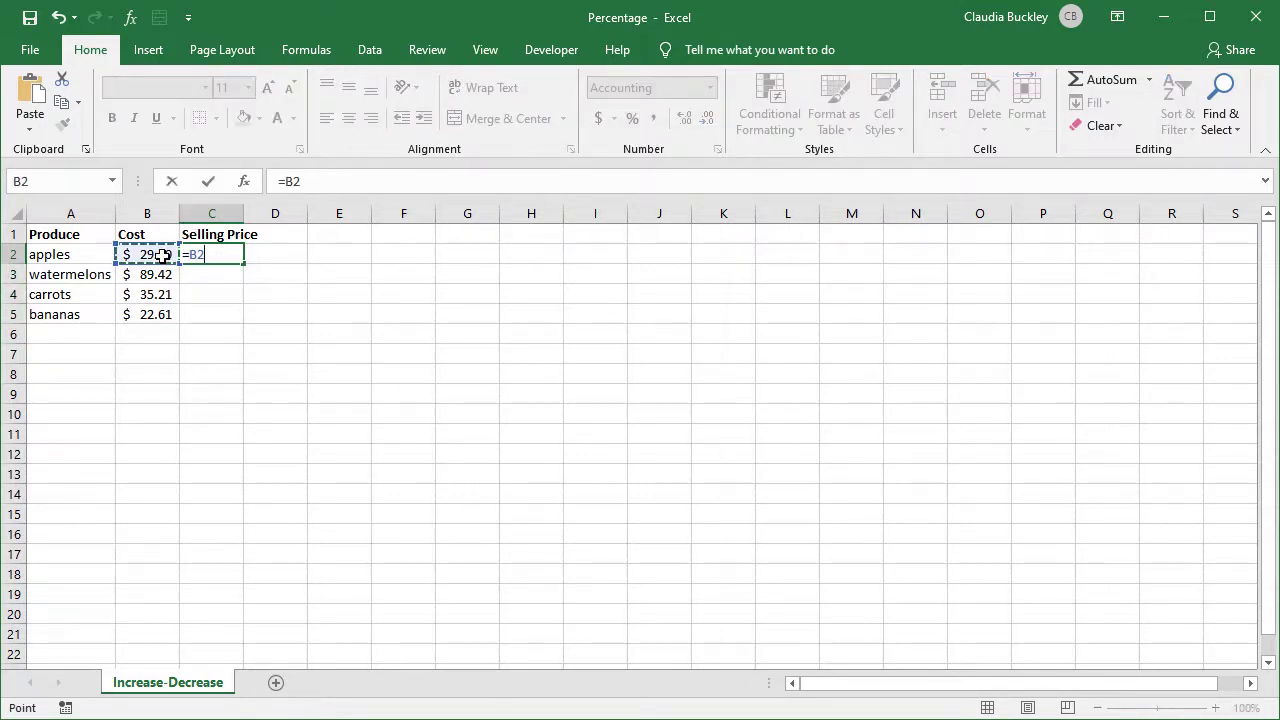
text(*(1-33%))
key(Return)
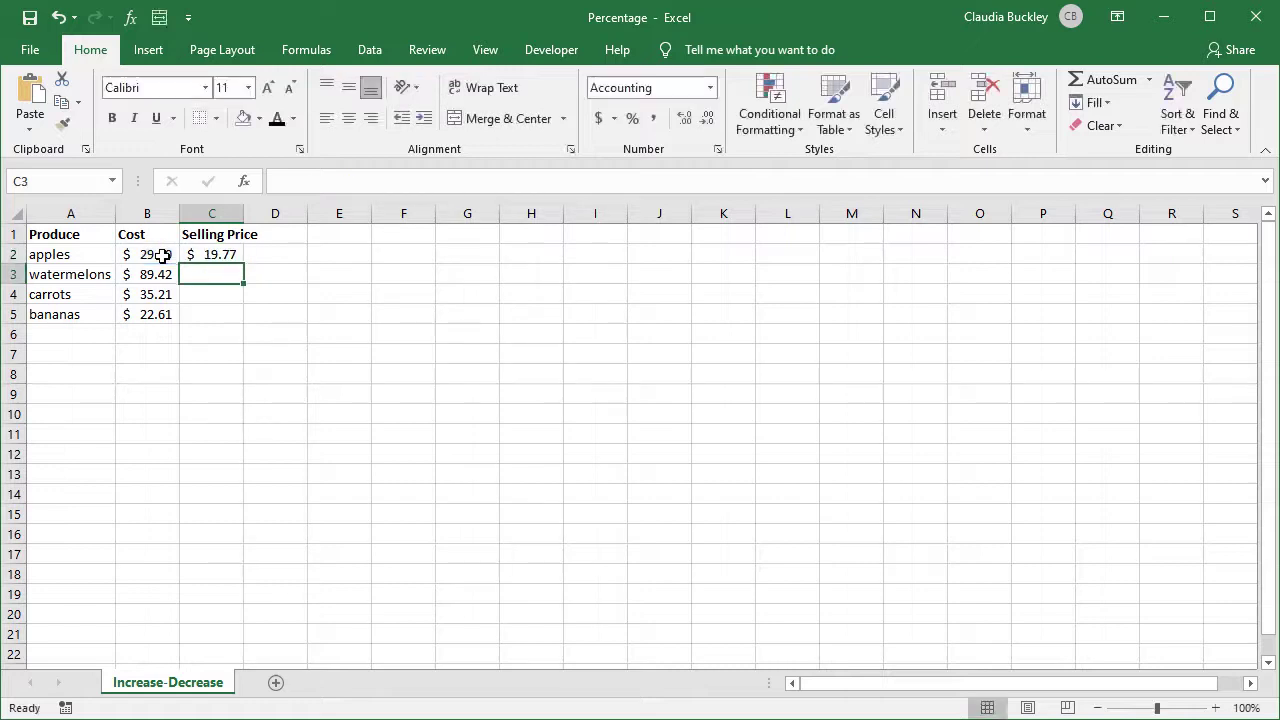
click(209, 253)
double_click(246, 265)
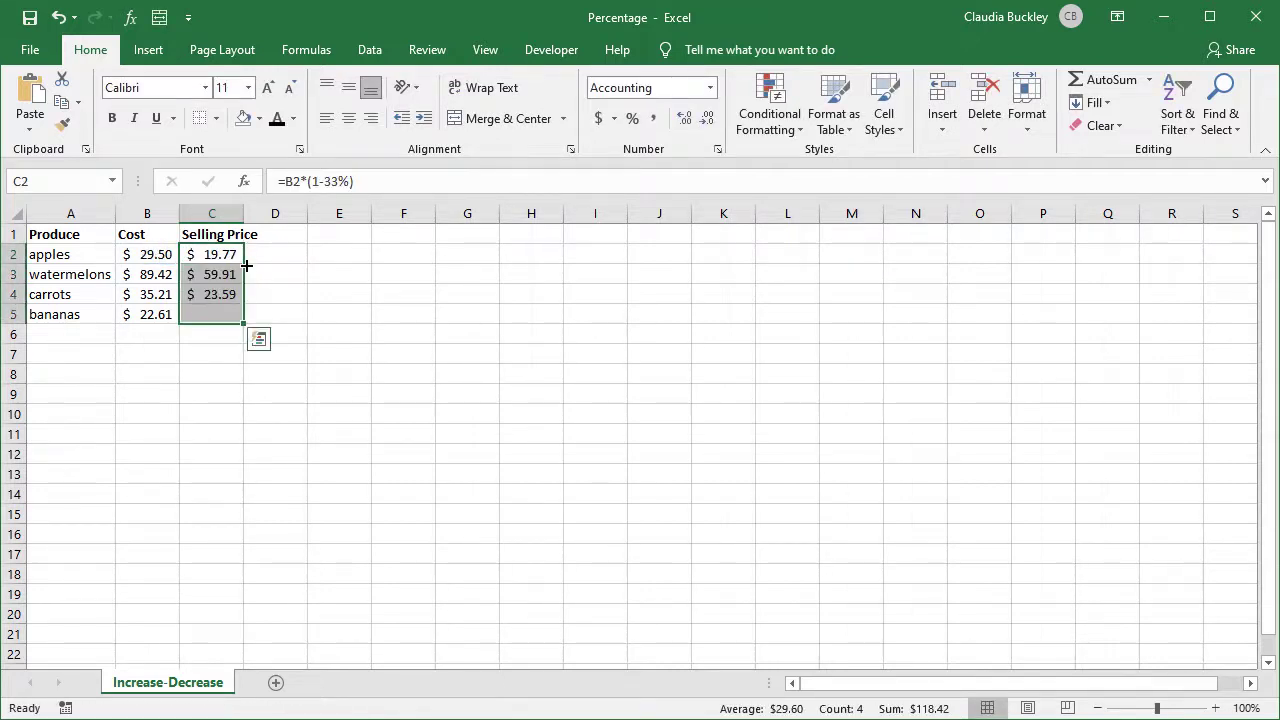